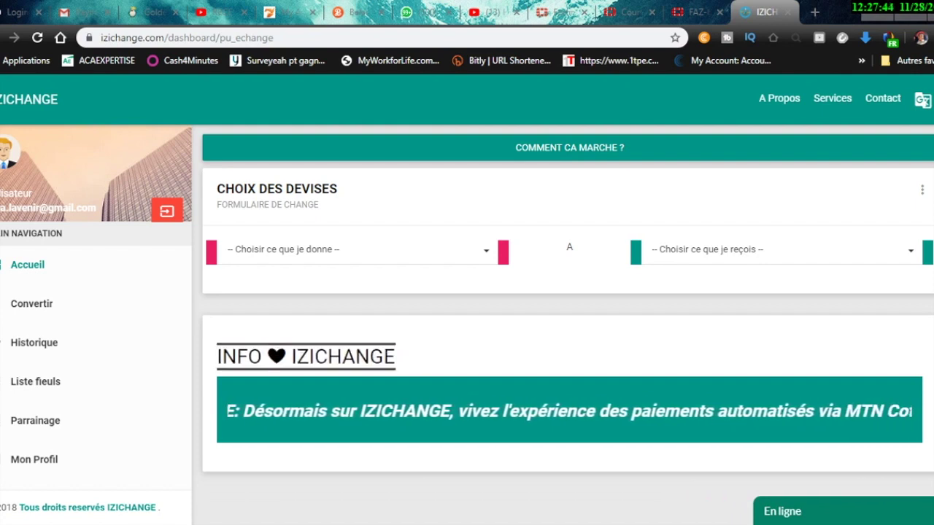
Browse the 'Choisir ce que je donne' currency list and close it without choosing
click(350, 249)
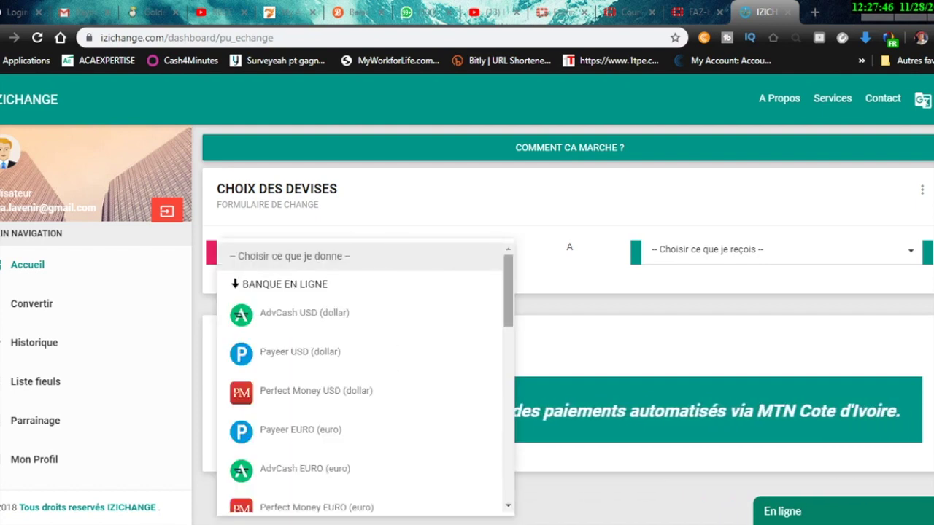
scroll(365, 379, down, 1)
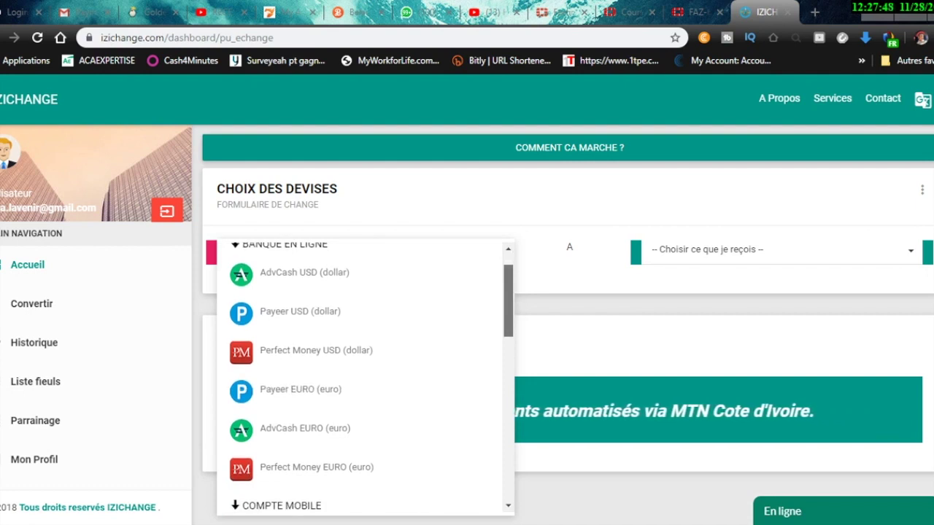
scroll(365, 379, up, 1)
click(350, 252)
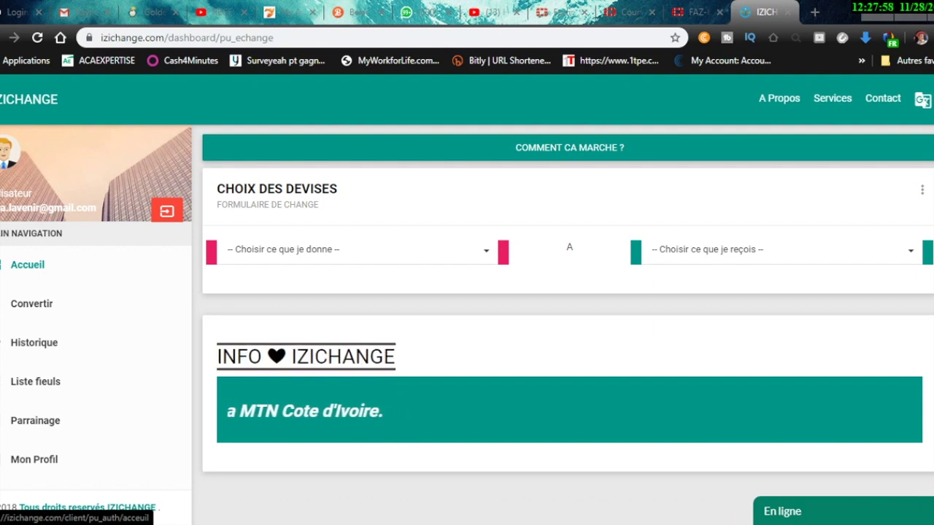
Return to the Convertir page and open the 'Comment ça marche' guide
click(37, 304)
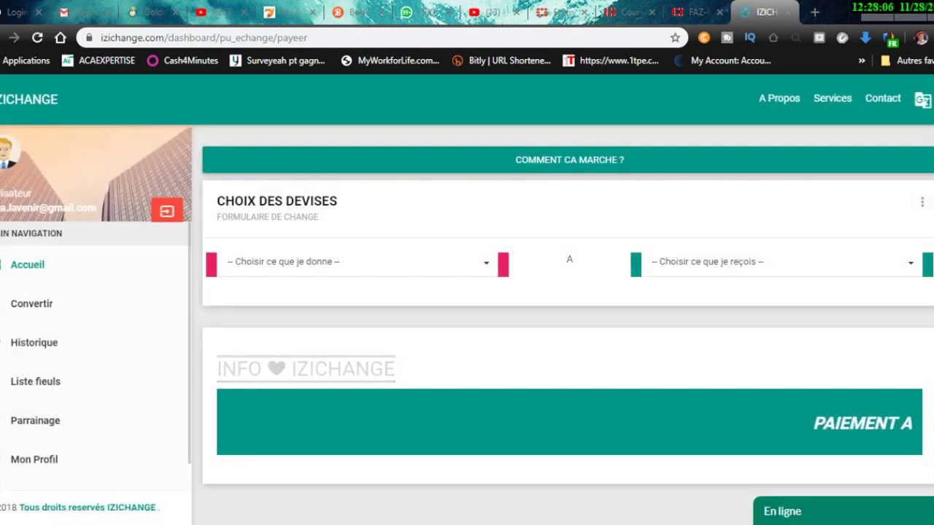
scroll(569, 292, down, 1)
scroll(569, 292, up, 1)
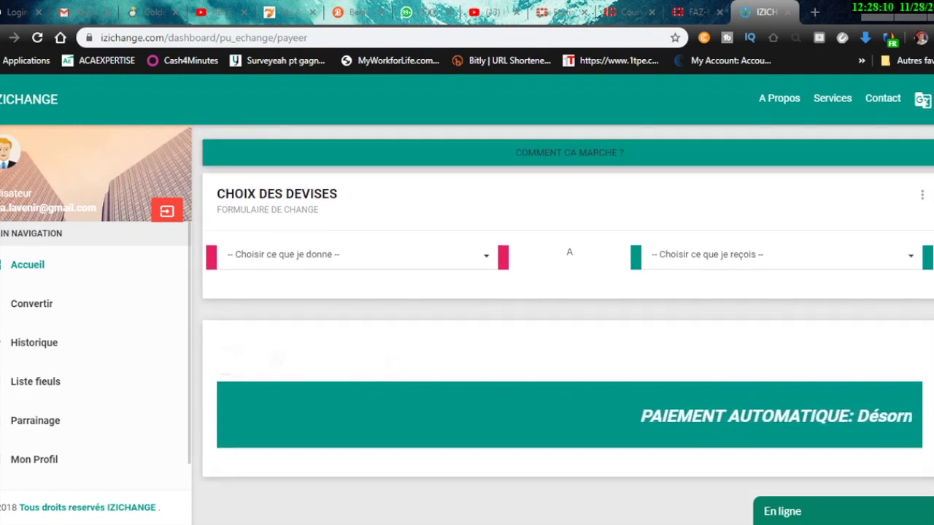
click(569, 153)
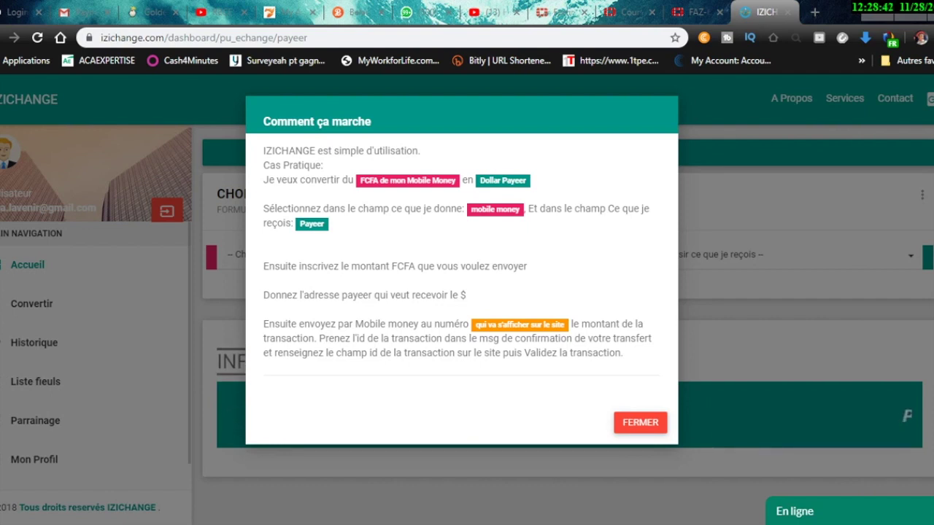
key(Escape)
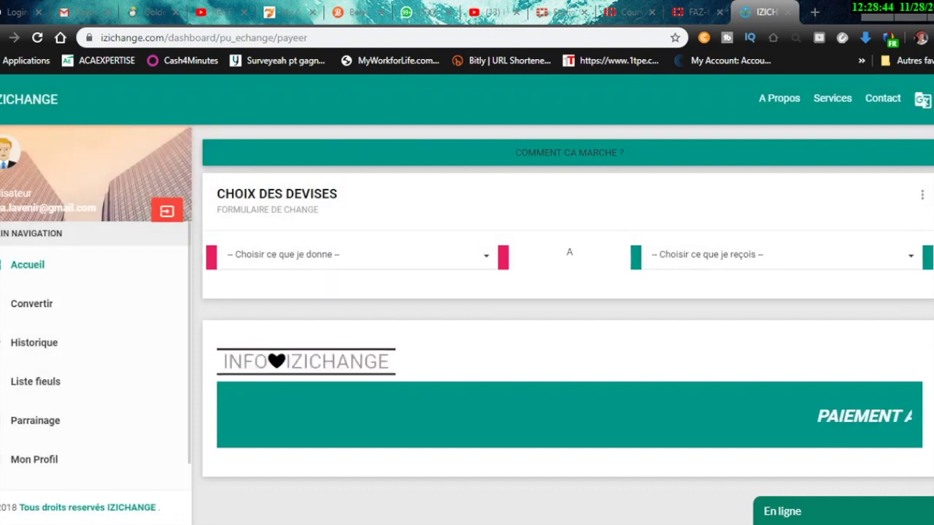
click(31, 304)
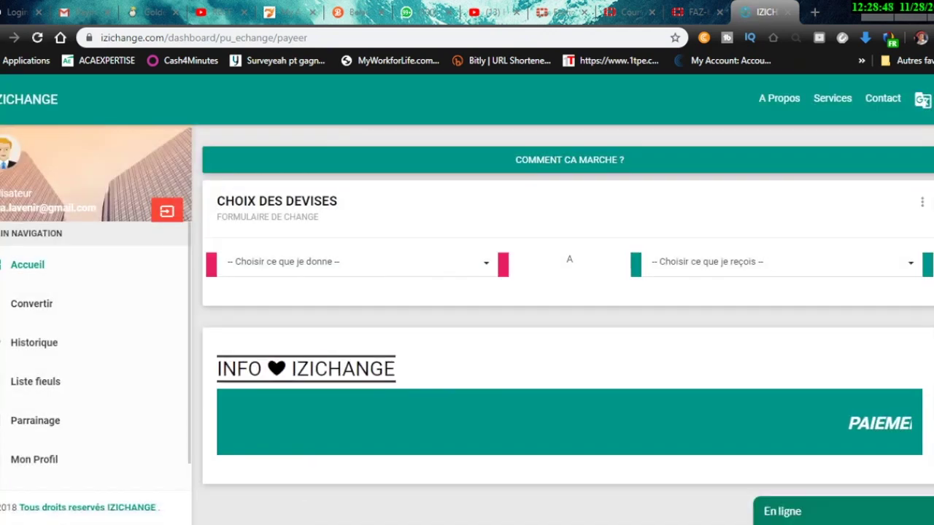
Choose Perfect Money USD as the currency given and Payeer USD as the currency received
scroll(567, 321, down, 1)
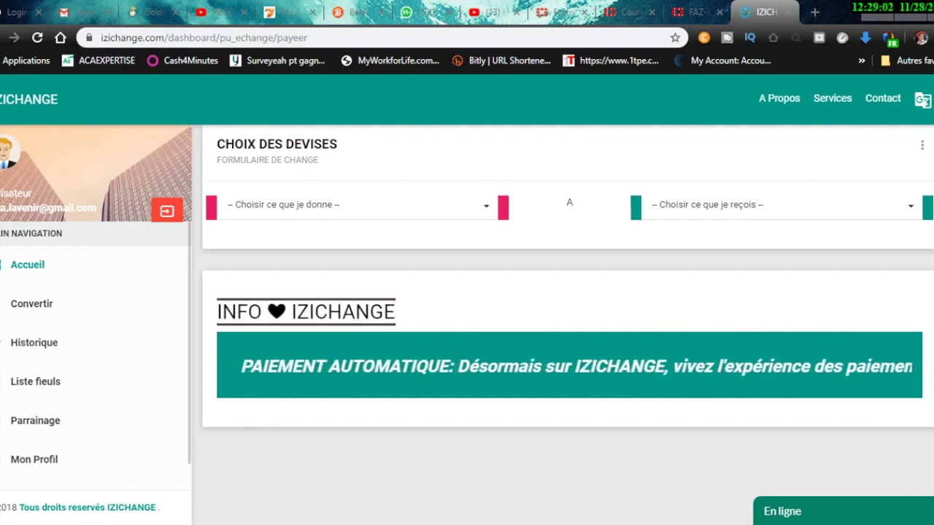
click(350, 205)
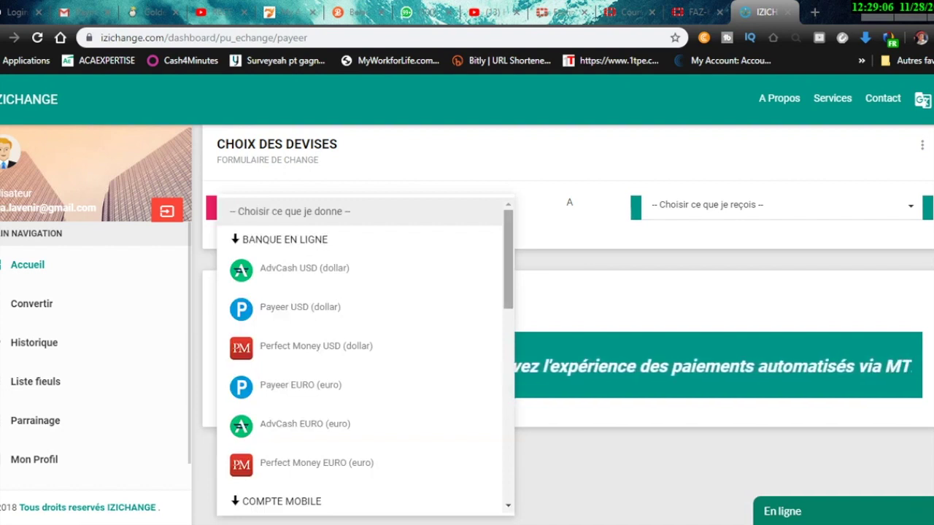
scroll(365, 358, down, 2)
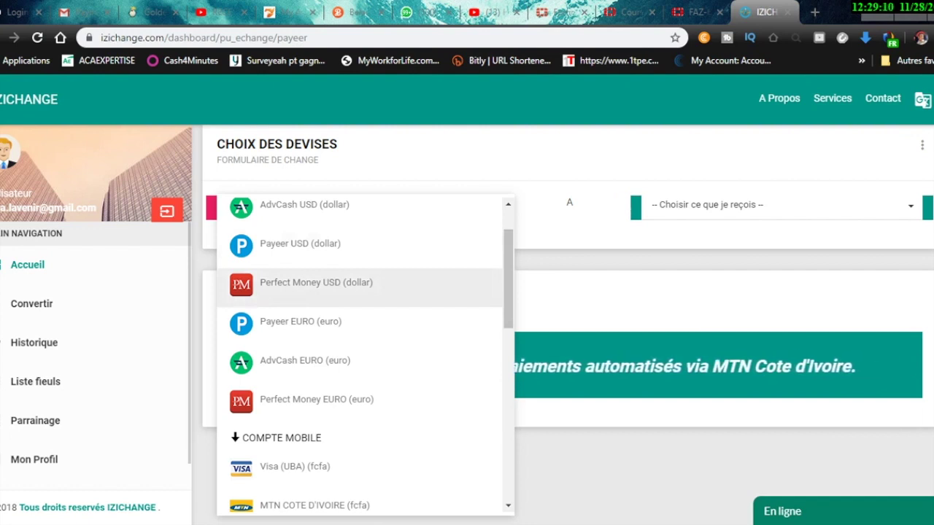
click(316, 282)
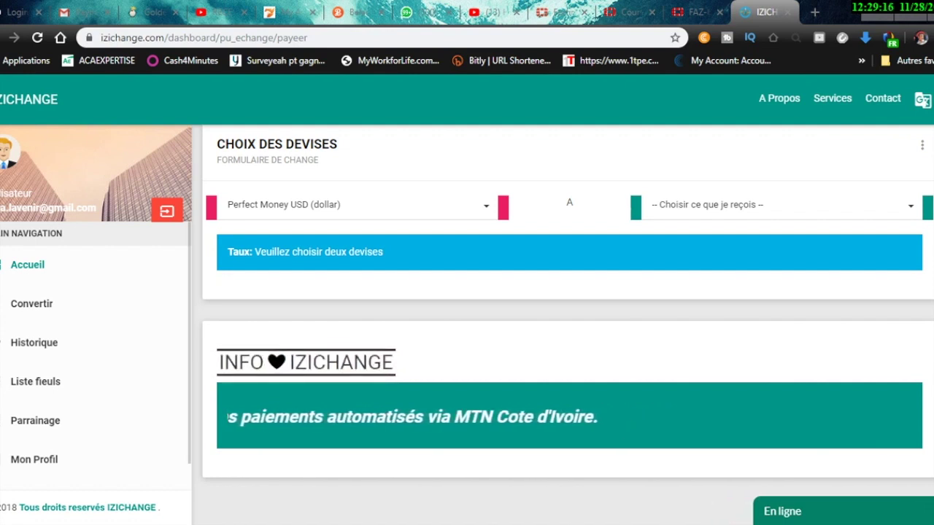
click(781, 205)
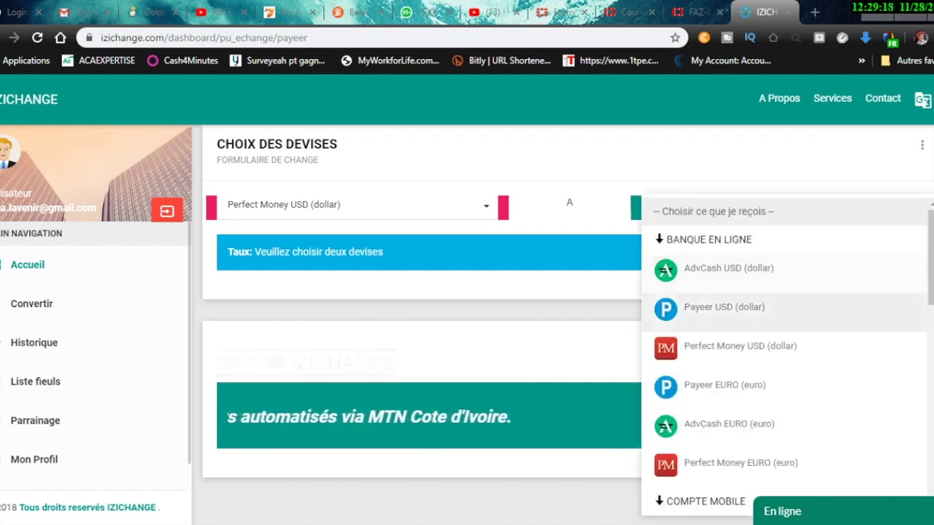
click(724, 307)
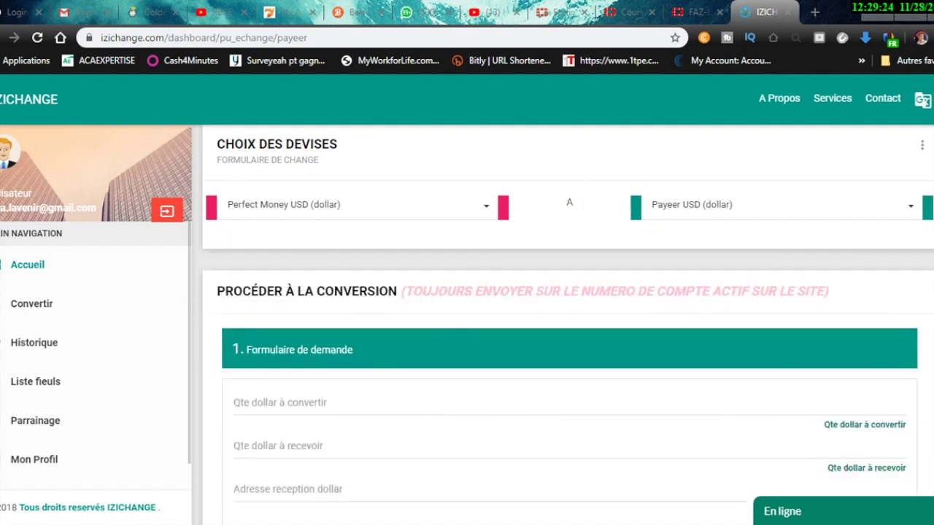
Set the amount to receive to 10 dollars, giving 10,52632 to convert
scroll(567, 317, down, 2)
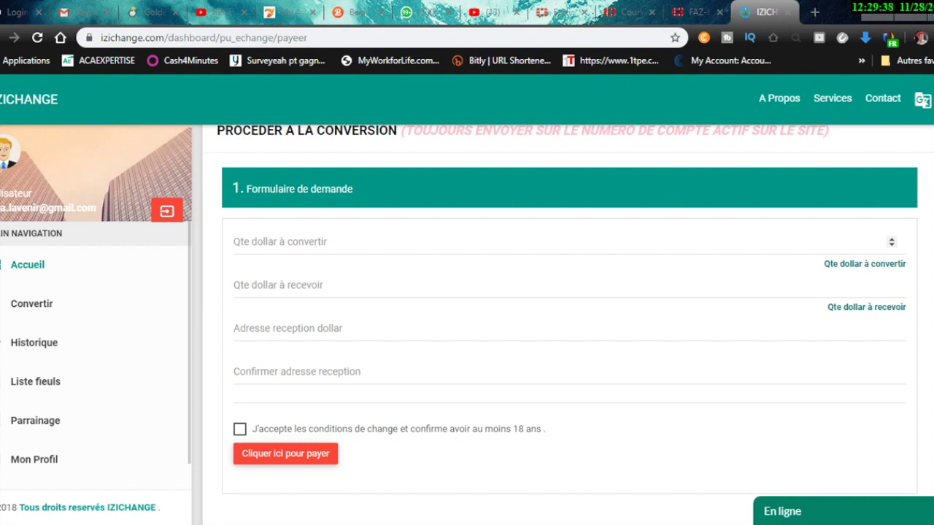
click(241, 284)
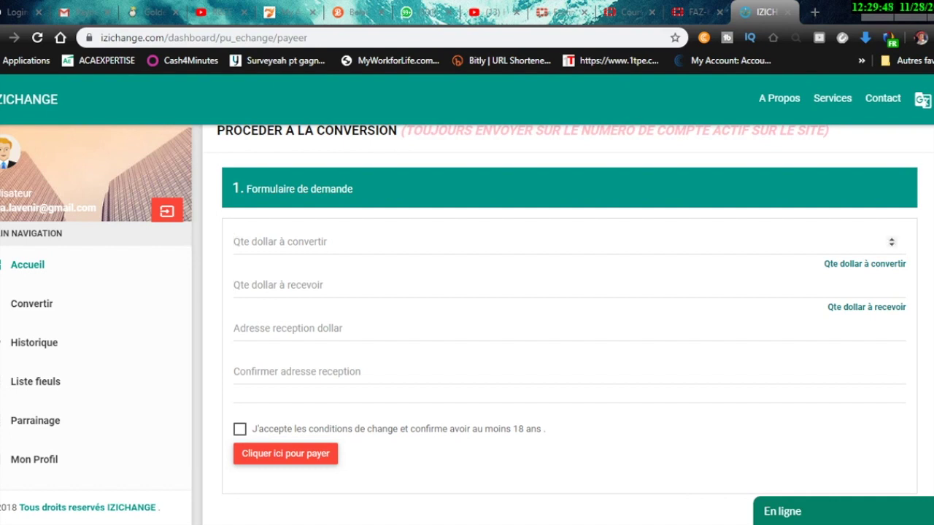
click(280, 242)
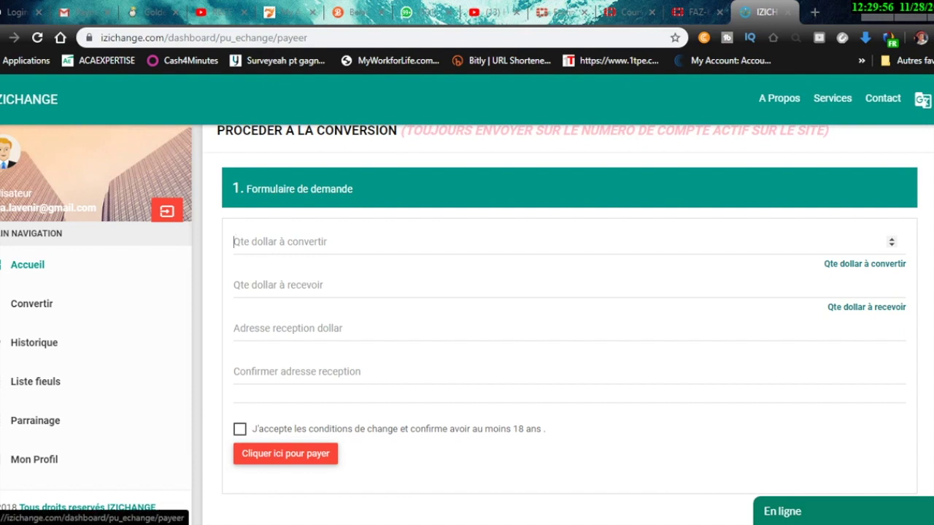
click(234, 285)
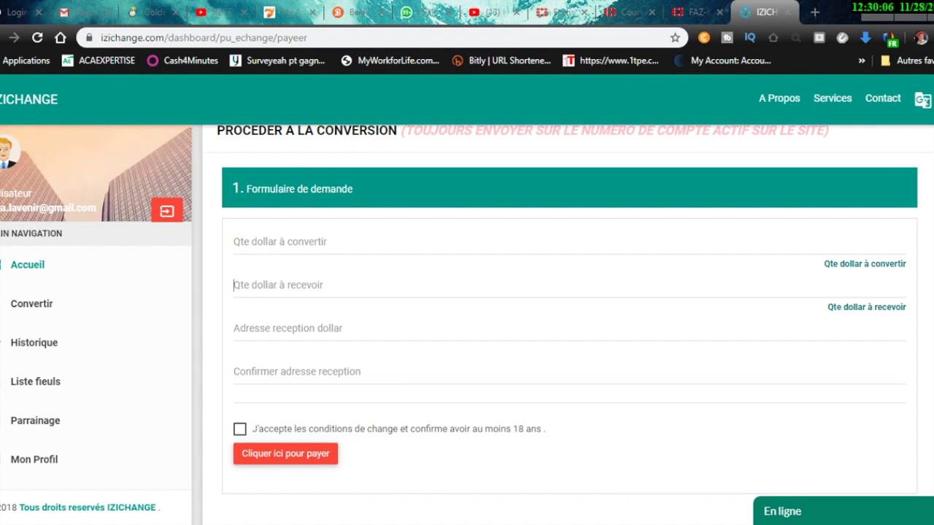
text(1)
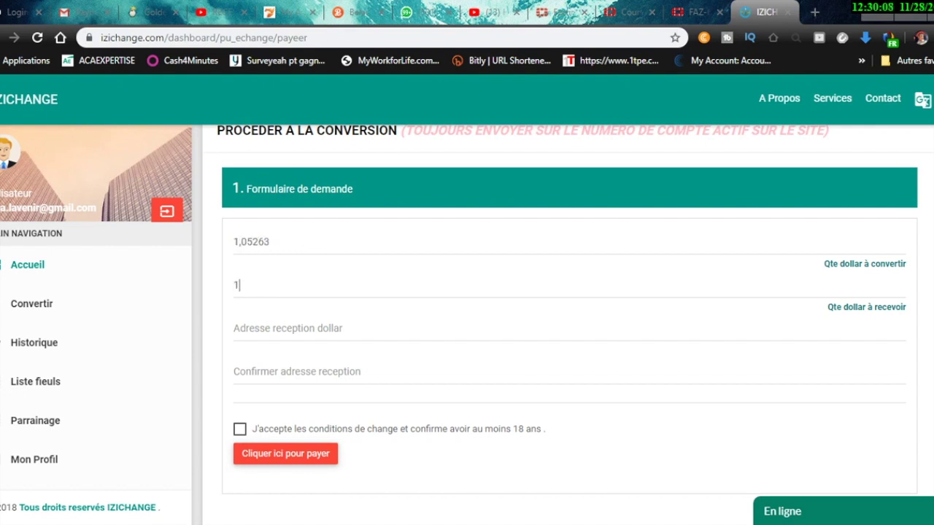
text(0)
Bring up the OneNote Payeer notes to fetch the receiving dollar address
click(288, 329)
key(alt+Tab)
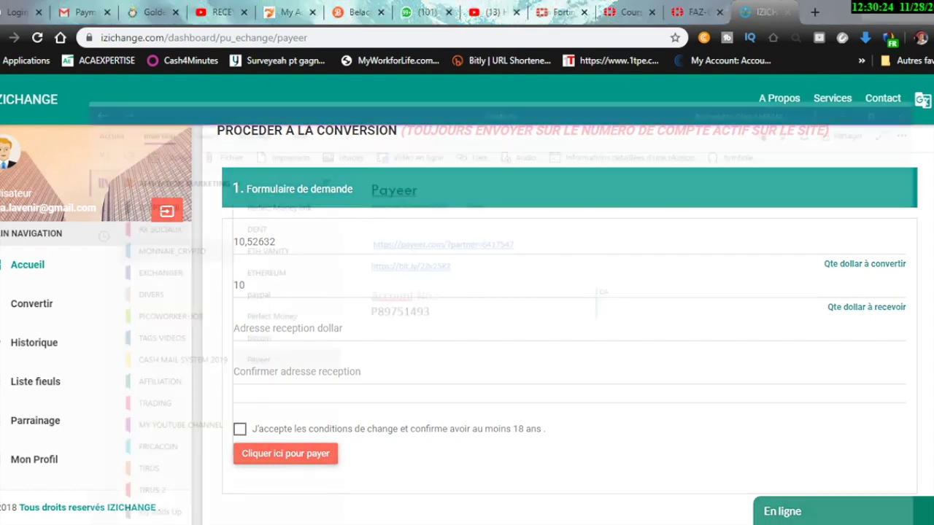
key(alt+Tab)
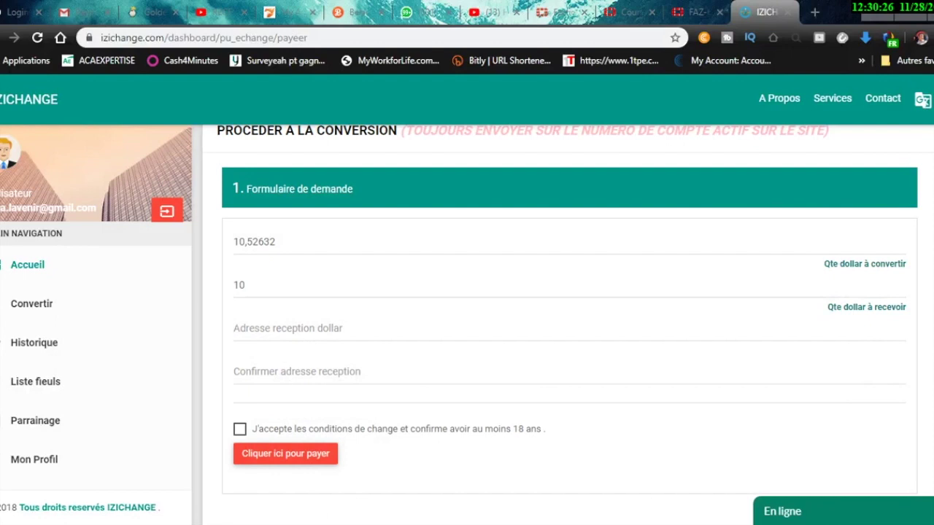
key(alt+Tab)
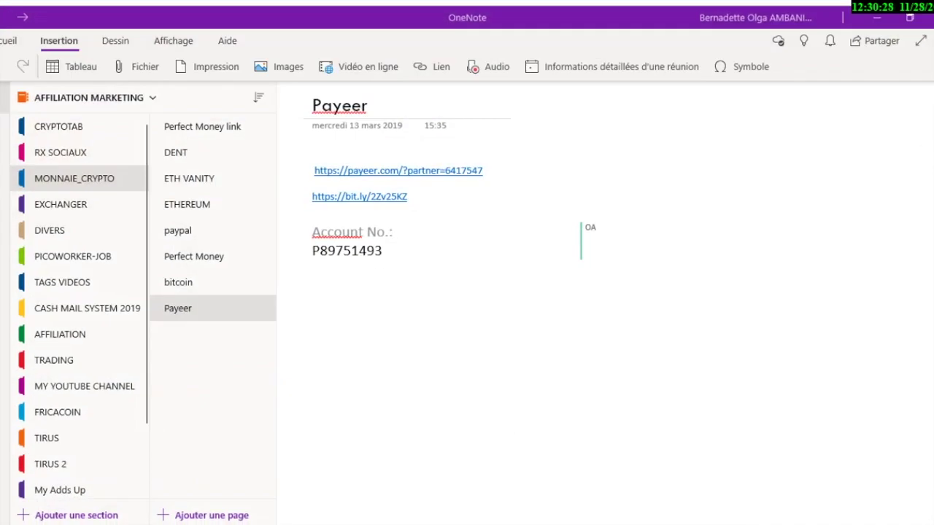
Copy the Payeer account number from OneNote into the receiving dollar address field
drag(383, 246, 312, 246)
key(ctrl+c)
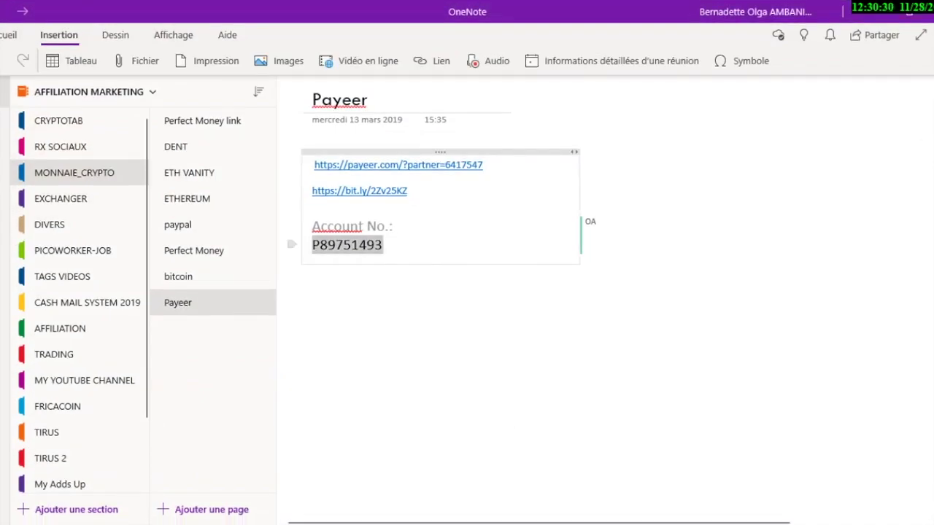
key(Page_Down)
key(Up)
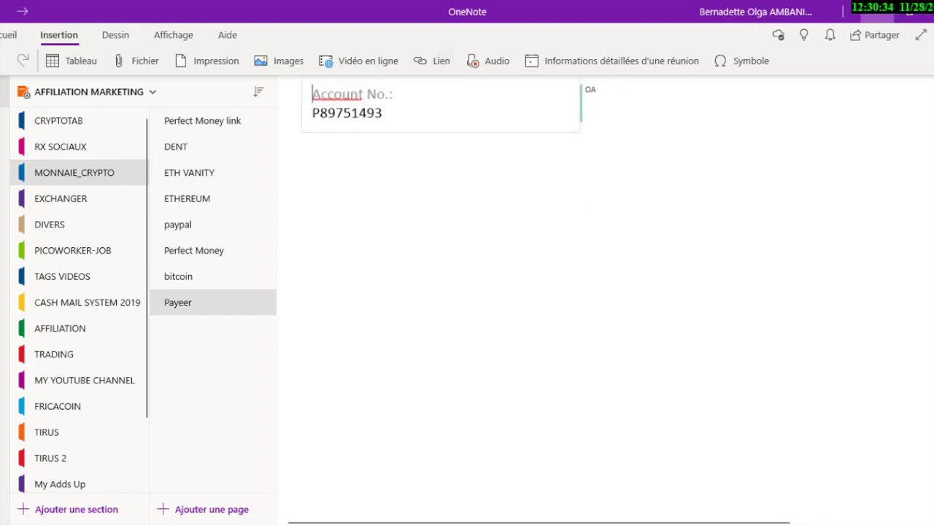
key(alt+Tab)
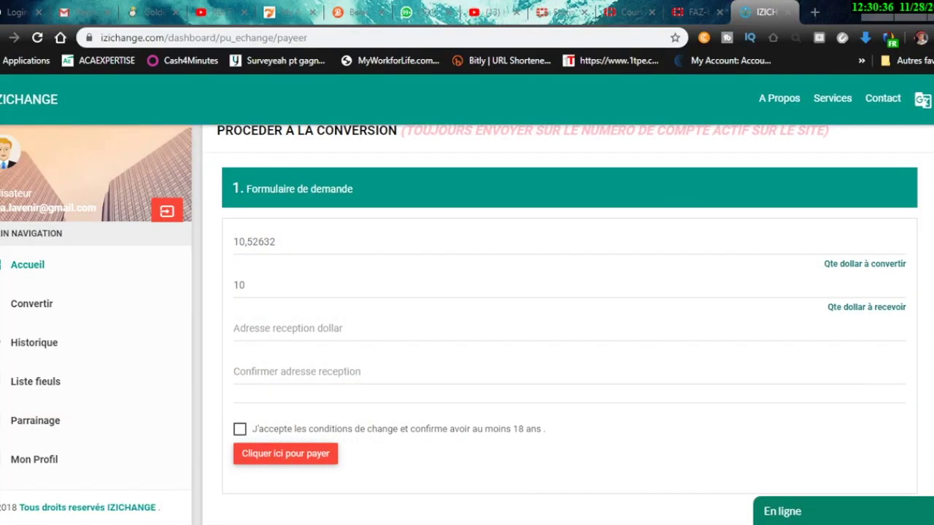
key(ctrl+v)
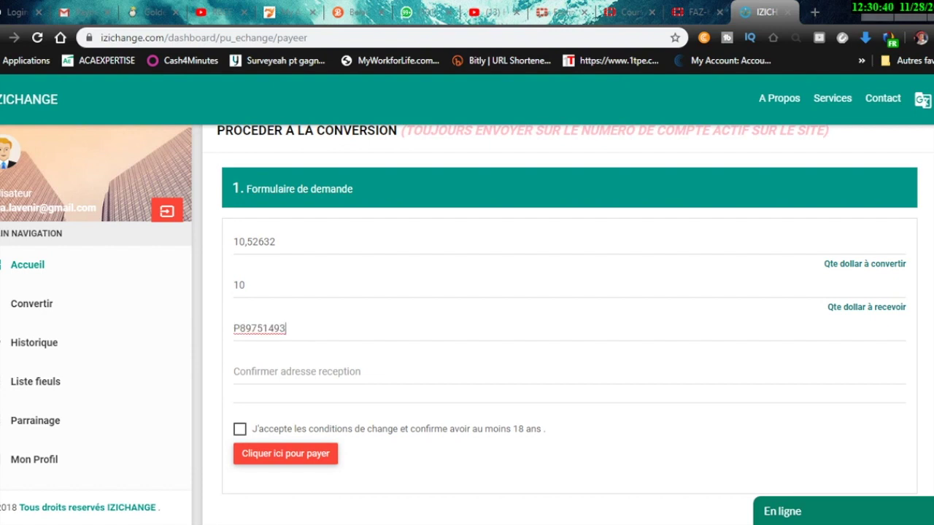
Paste the account into Confirmer adresse reception, accept the conditions, and submit for Perfect Money payment
click(234, 372)
key(ctrl+v)
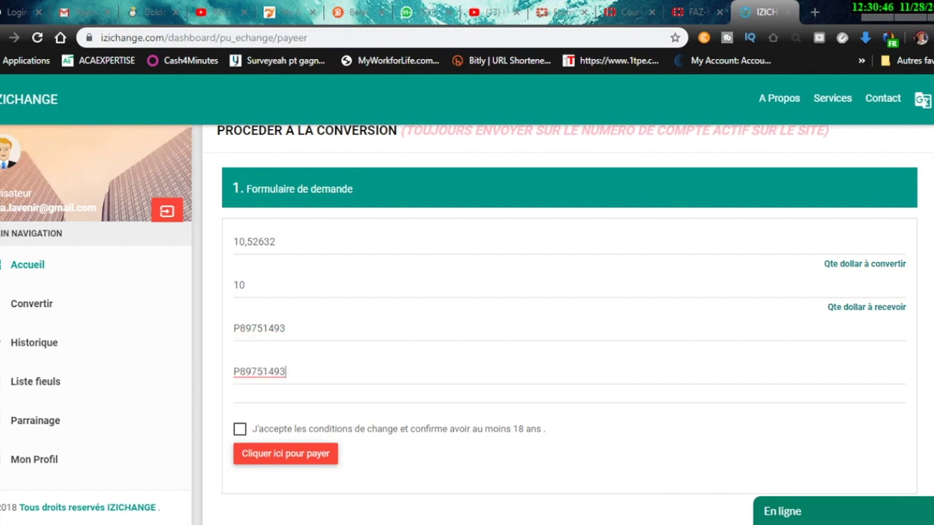
click(240, 429)
key(Return)
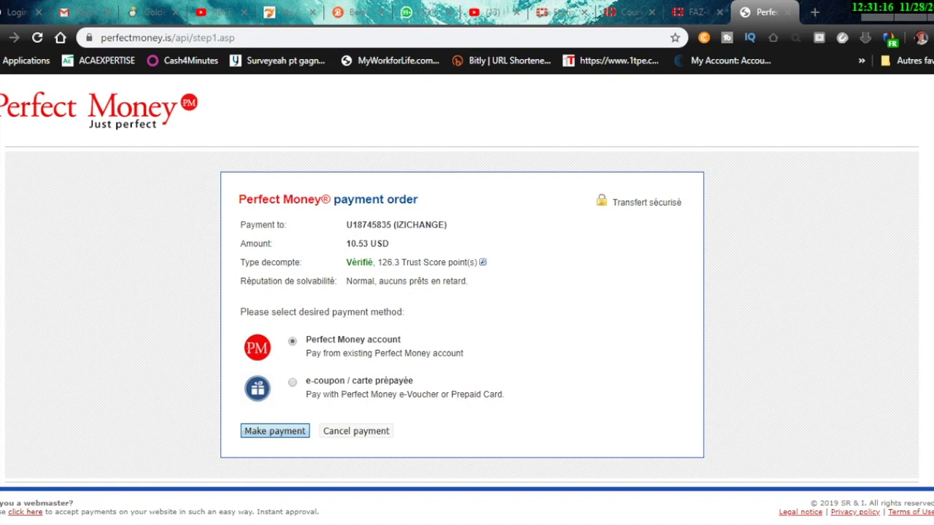
key(Return)
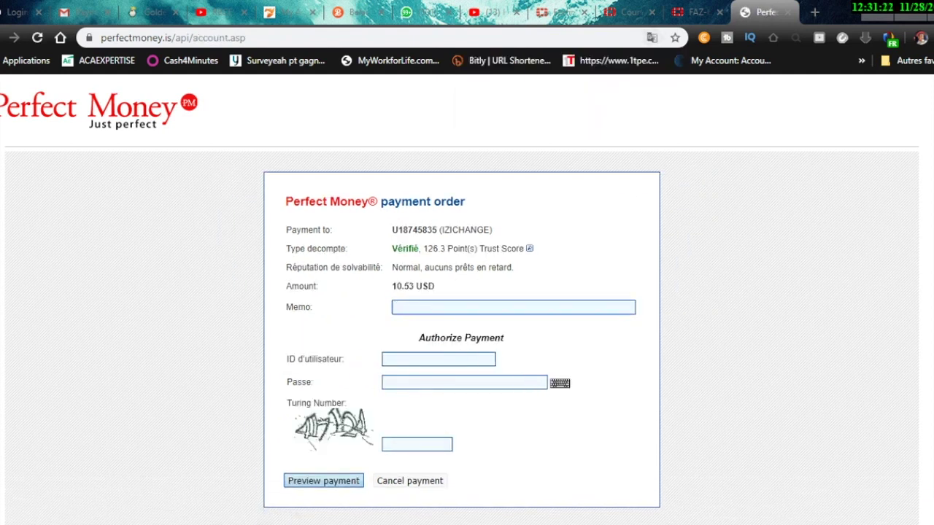
Enter the memo 'change contre payeer' and fill in the Perfect Money login details
text(change )
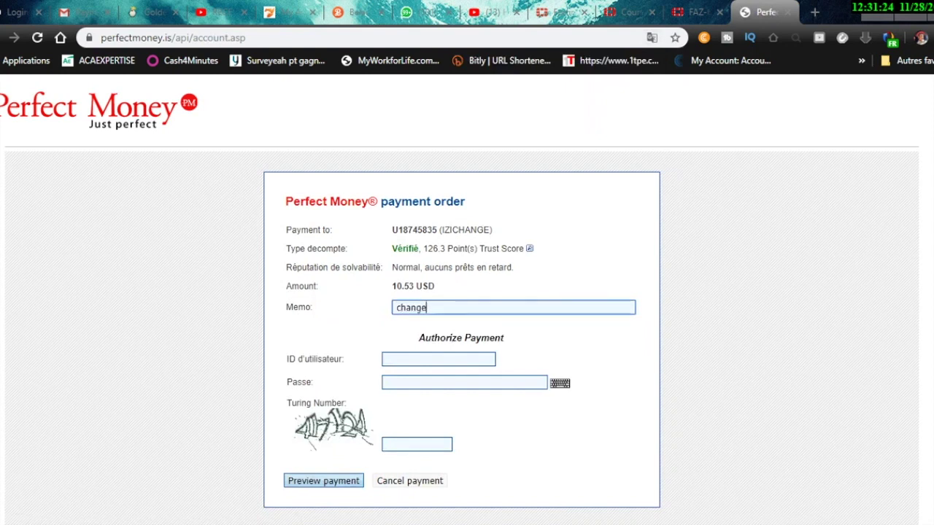
text(contre payeer)
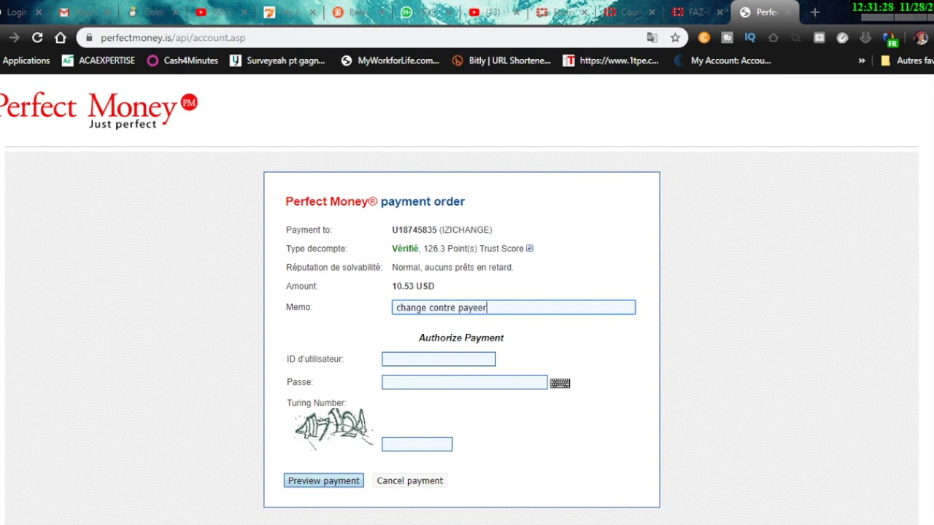
click(438, 359)
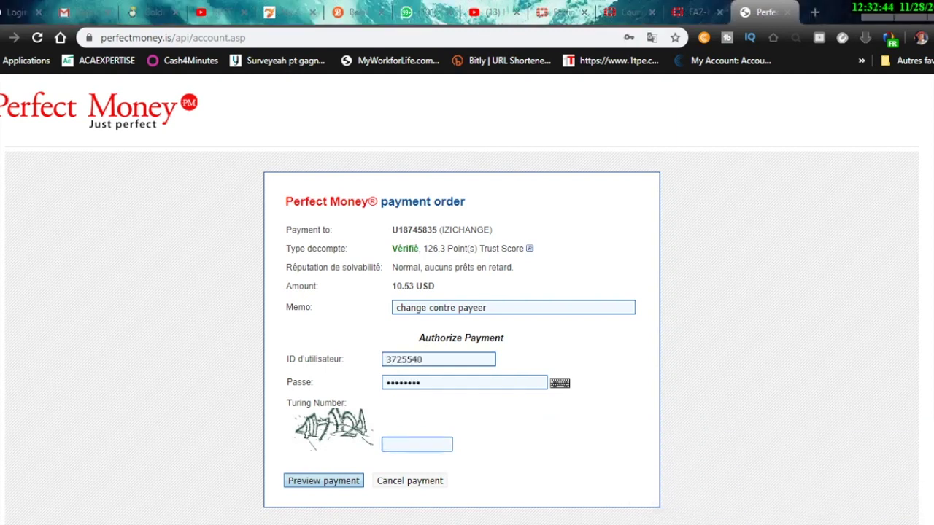
mouse_move(728, 523)
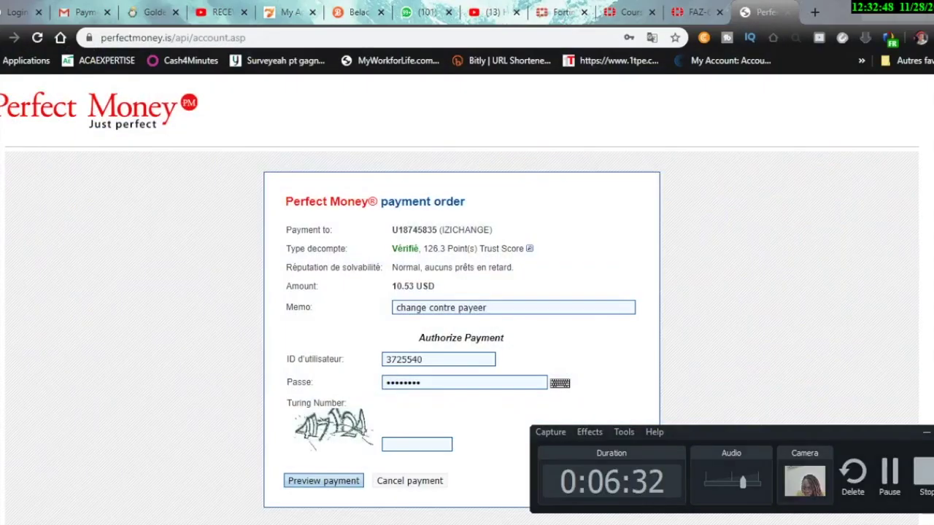
click(728, 523)
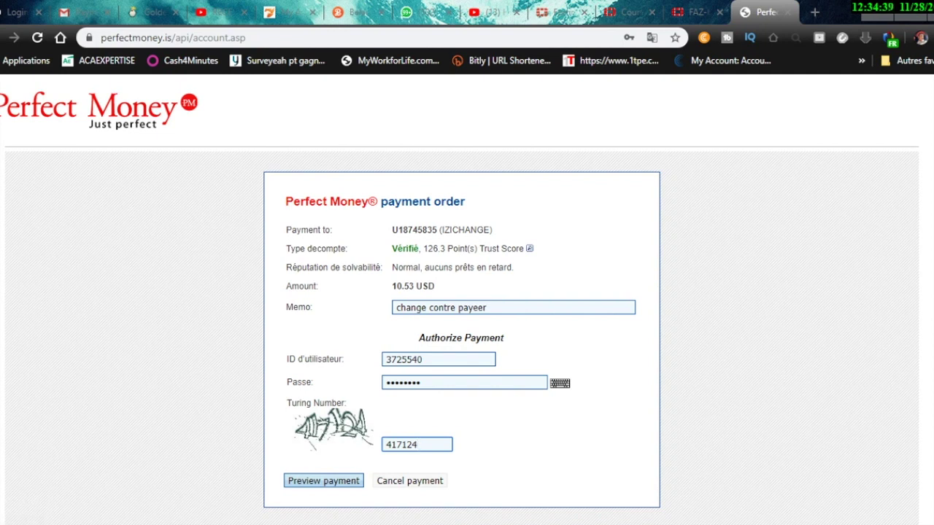
Submit the 10.53 USD payment authorization and begin entering the emailed PIN code
double_click(426, 359)
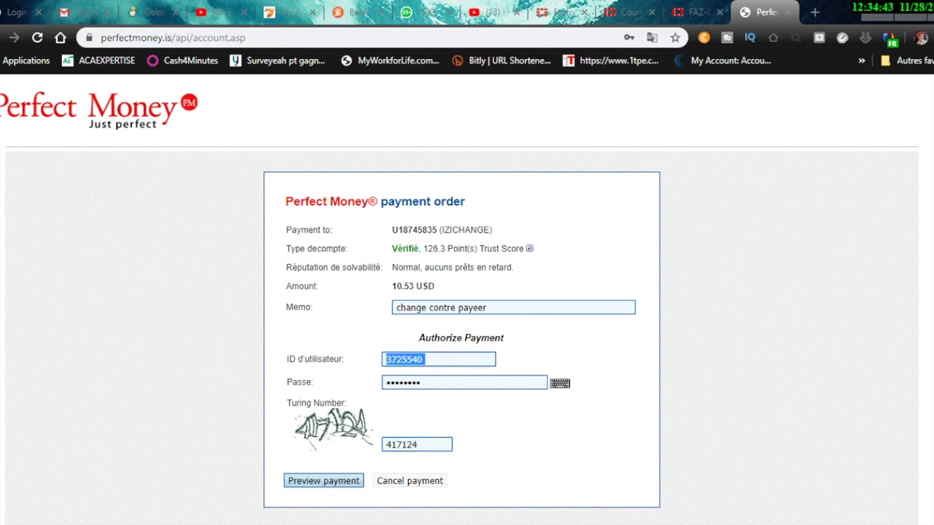
scroll(467, 292, down, 1)
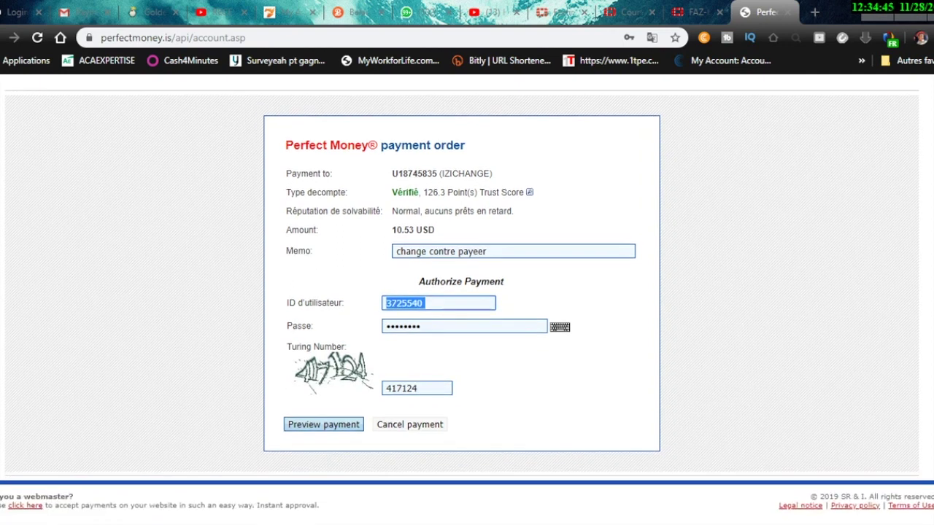
key(Return)
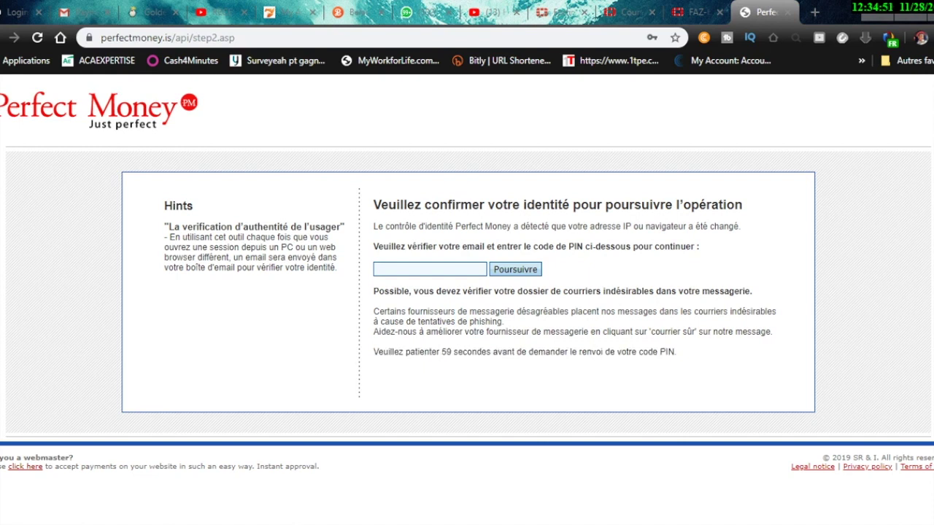
click(430, 270)
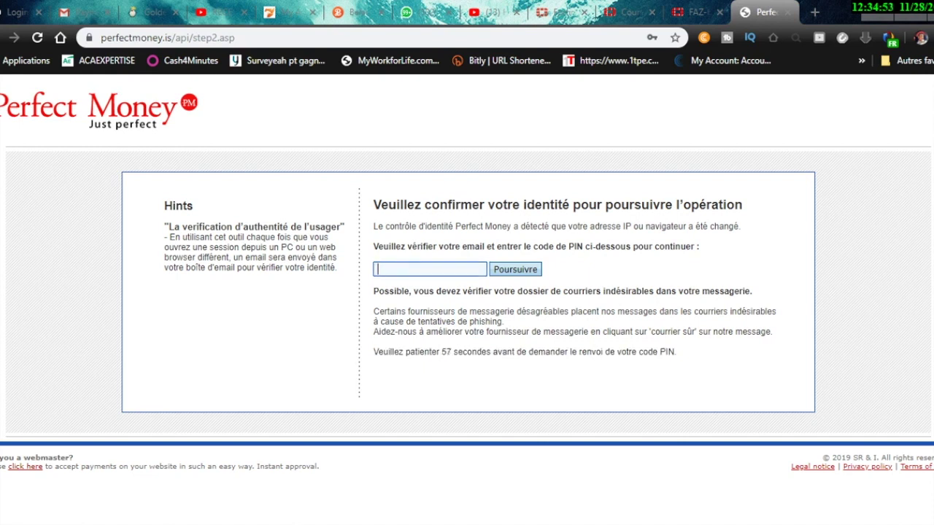
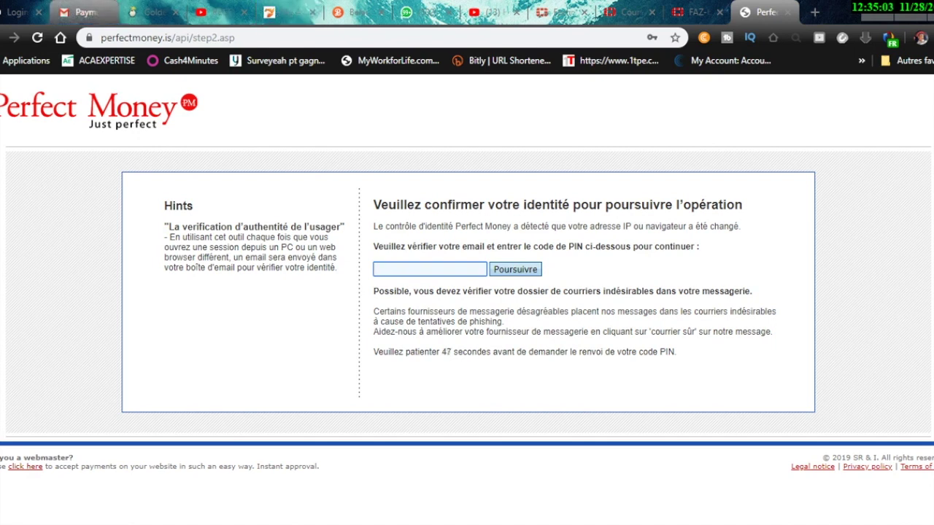
Switch to the Gmail tab to look for the Perfect Money PIN email
click(80, 12)
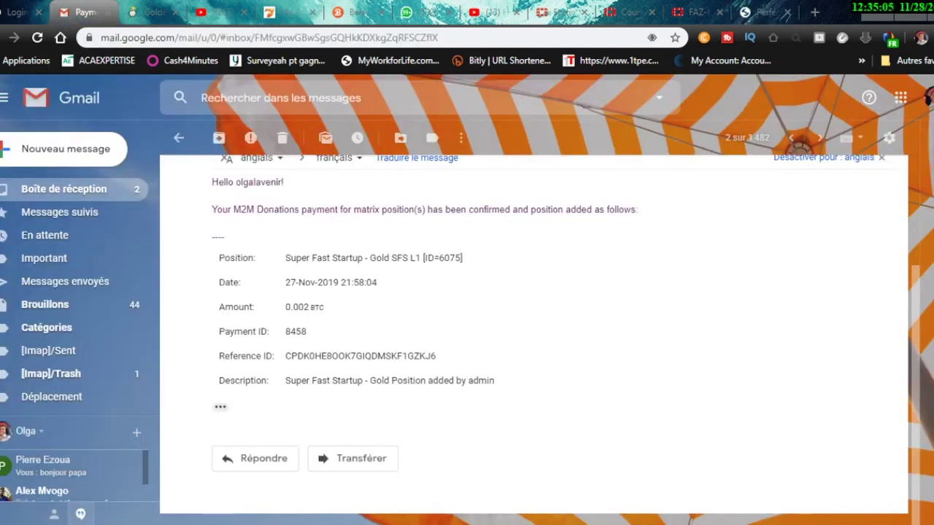
Back in the inbox, open the latest Perfect Money 'PIN Code' email and highlight the PIN
click(178, 138)
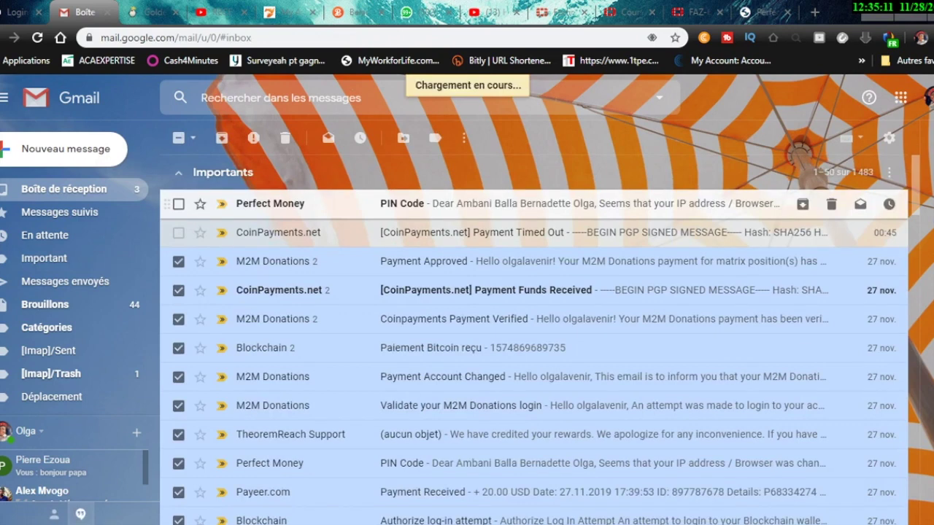
click(437, 204)
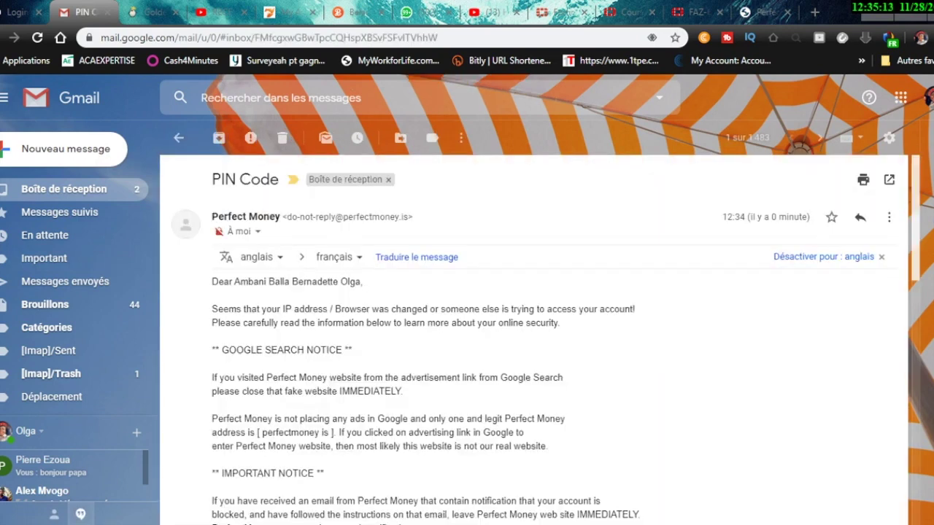
scroll(540, 339, down, 6)
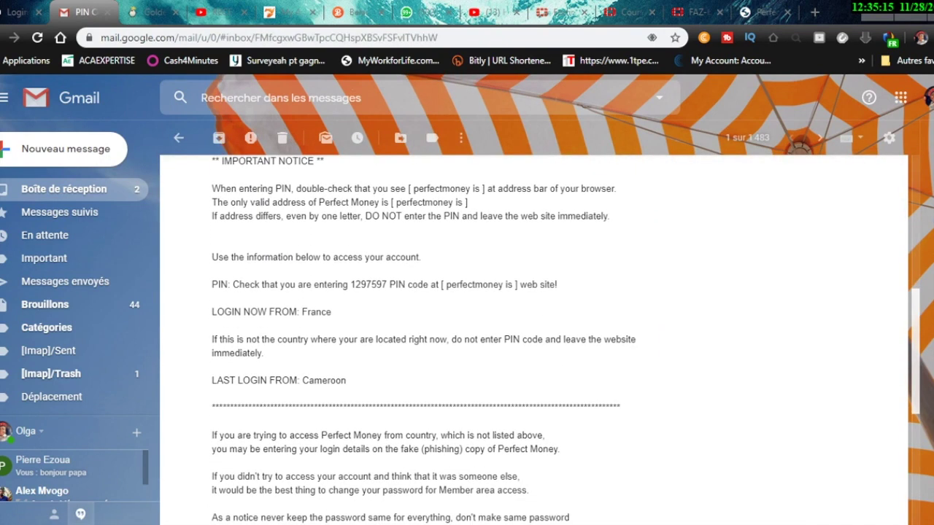
drag(388, 285, 350, 285)
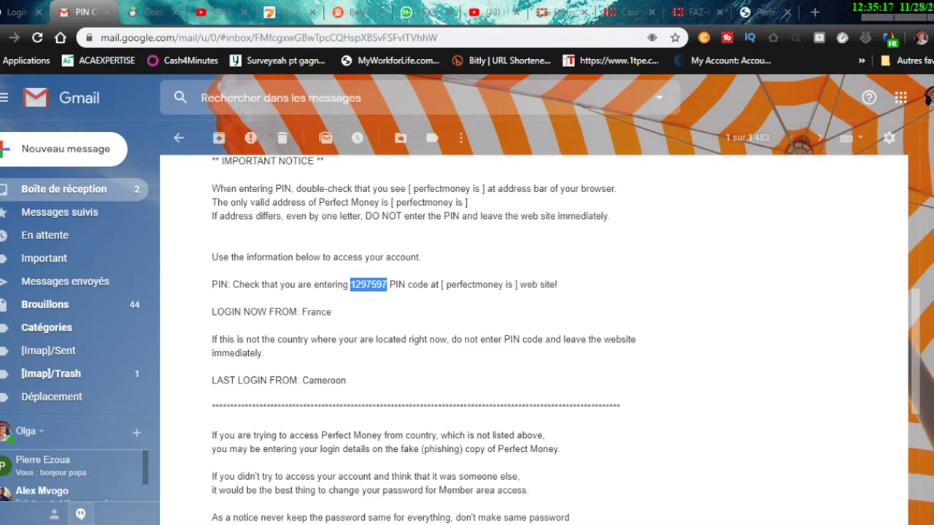
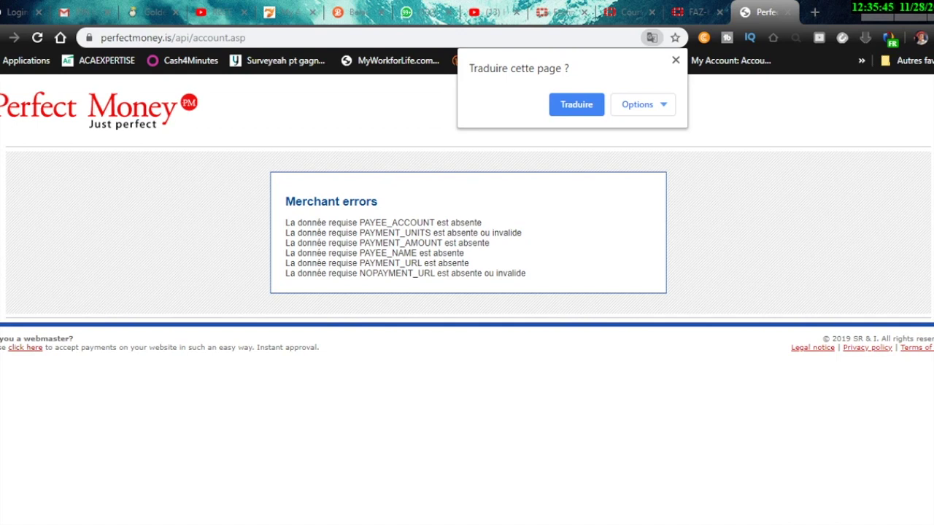
Dismiss the translate offer and go back from the merchant errors page to the IZICHANGE exchange page
click(676, 60)
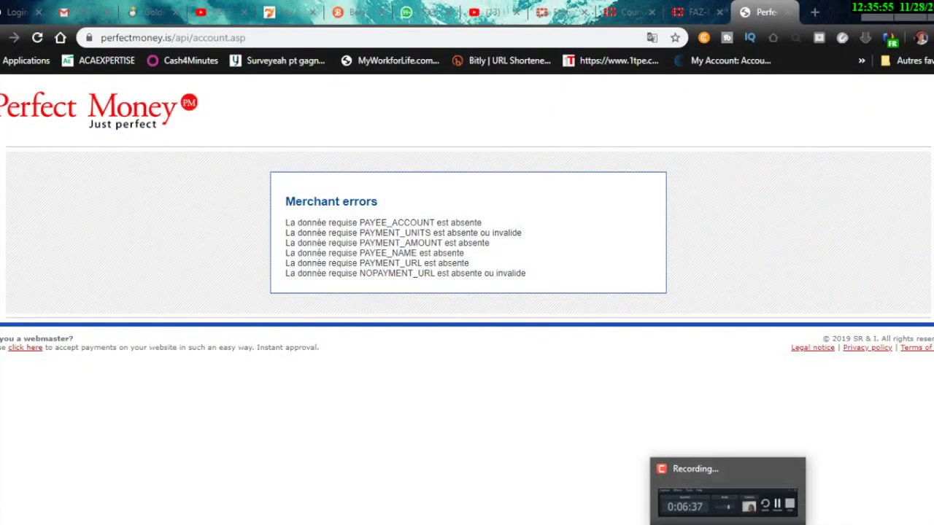
key(alt+Left)
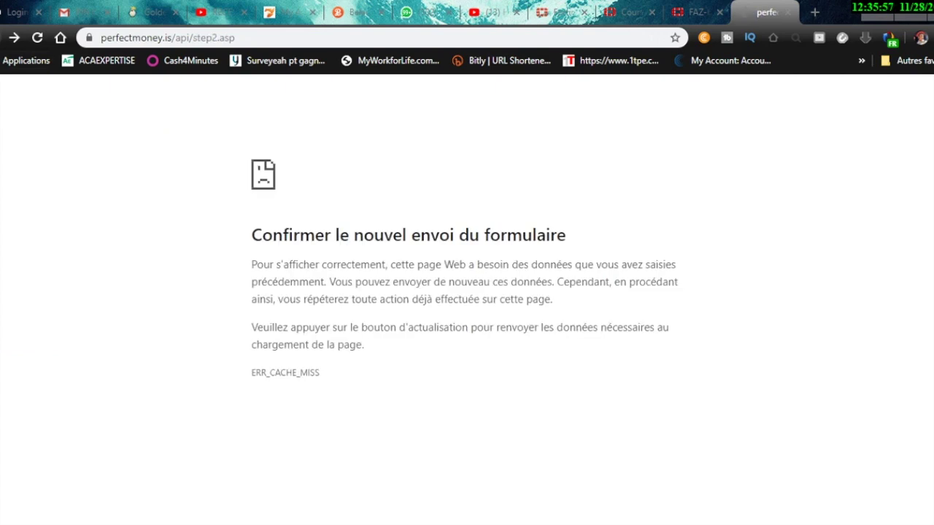
key(alt+Right)
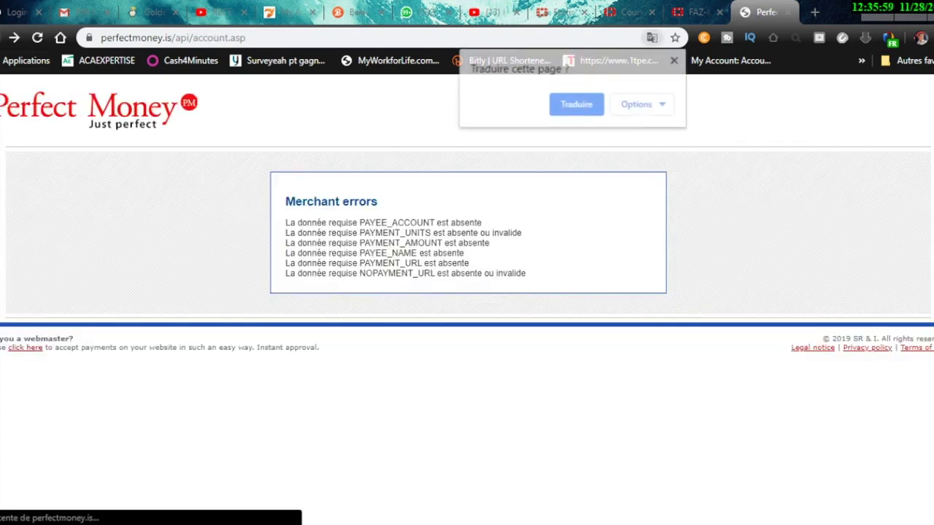
key(alt+Left)
key(alt+Left)
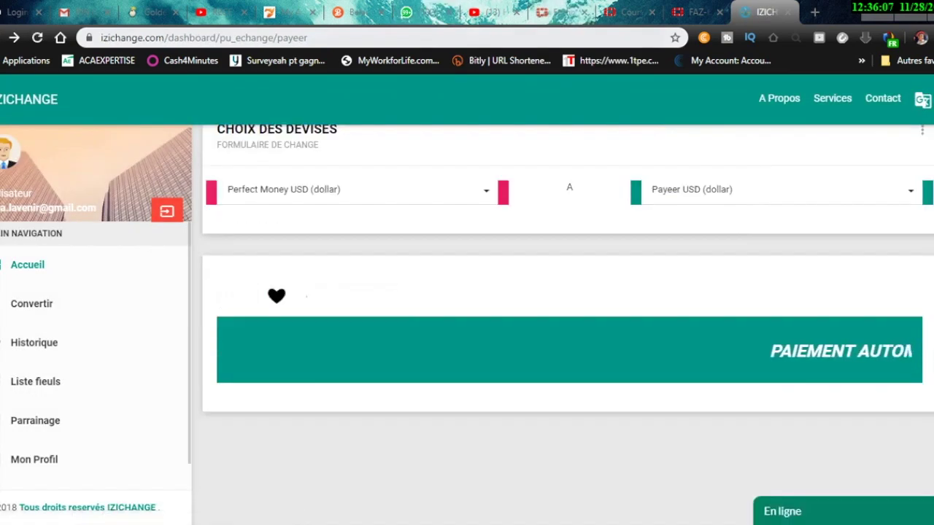
Load the copied IZICHANGE address, trimmed to /dashboard/, in a new Edge tab
click(204, 37)
key(ctrl+c)
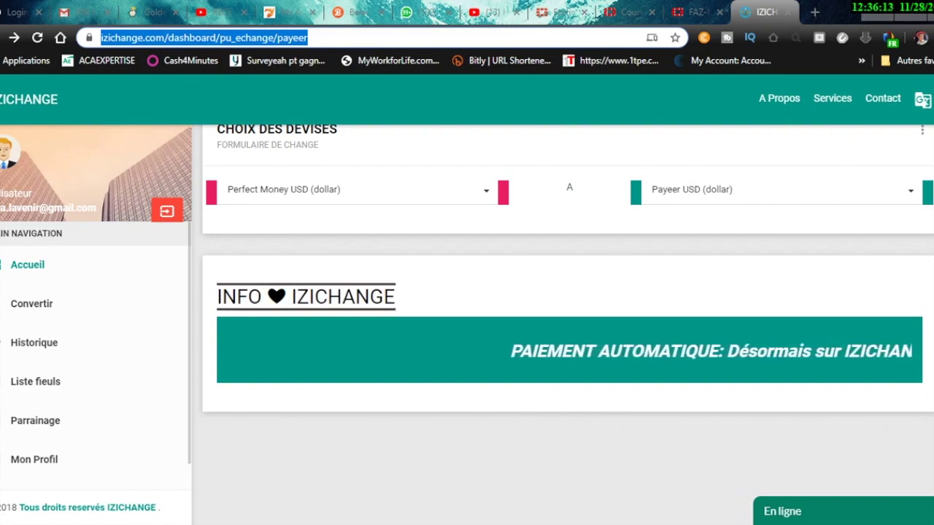
key(alt+Tab)
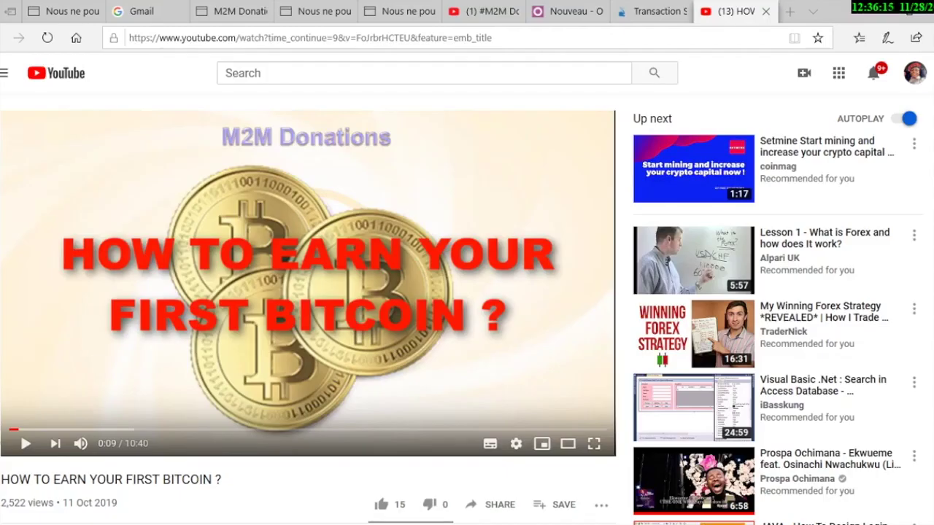
click(790, 12)
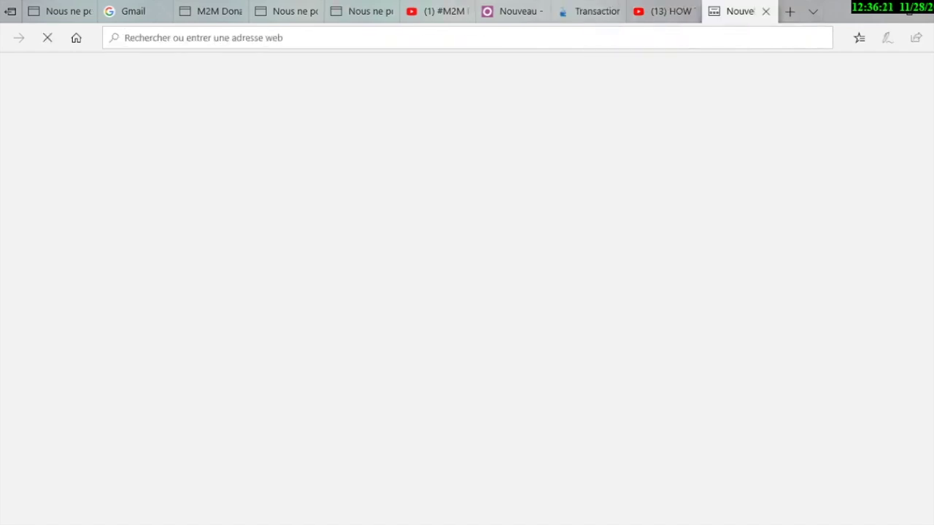
key(ctrl+v)
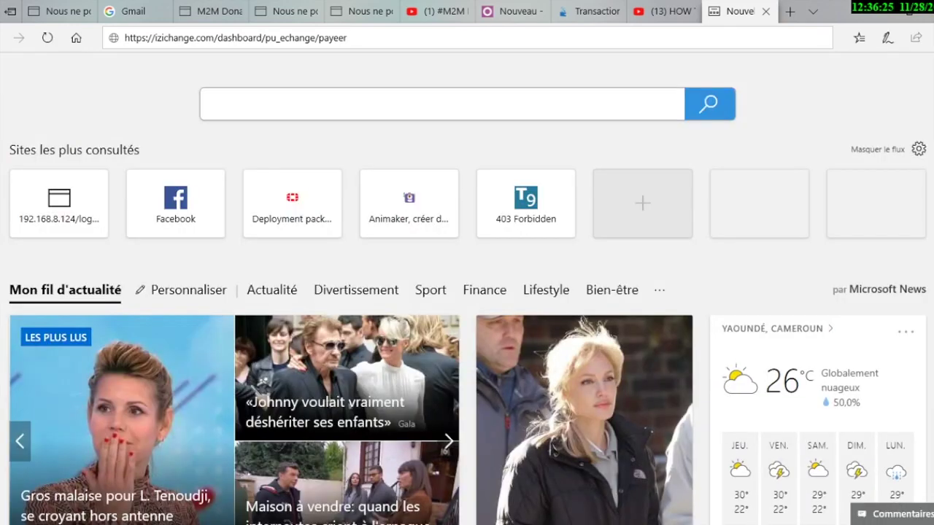
key(BackSpace)
key(BackSpace)
key(BackSpace)
key(BackSpace)
key(BackSpace)
key(BackSpace)
key(BackSpace)
key(BackSpace)
key(BackSpace)
key(BackSpace)
key(BackSpace)
key(BackSpace)
key(BackSpace)
key(BackSpace)
key(BackSpace)
key(BackSpace)
key(BackSpace)
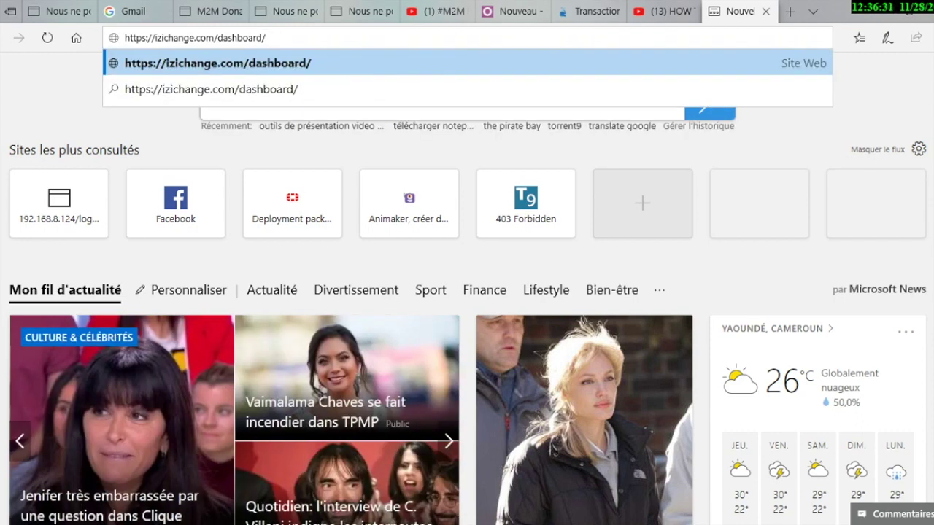
key(Return)
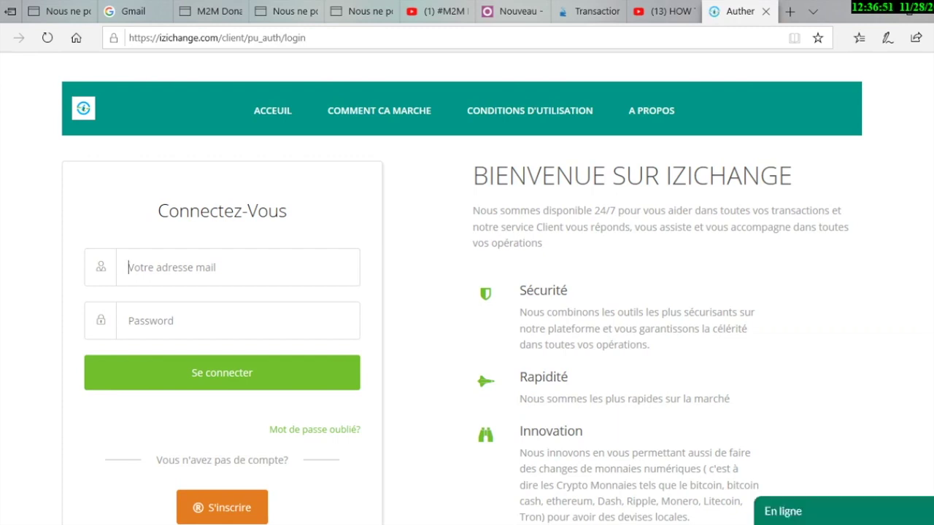
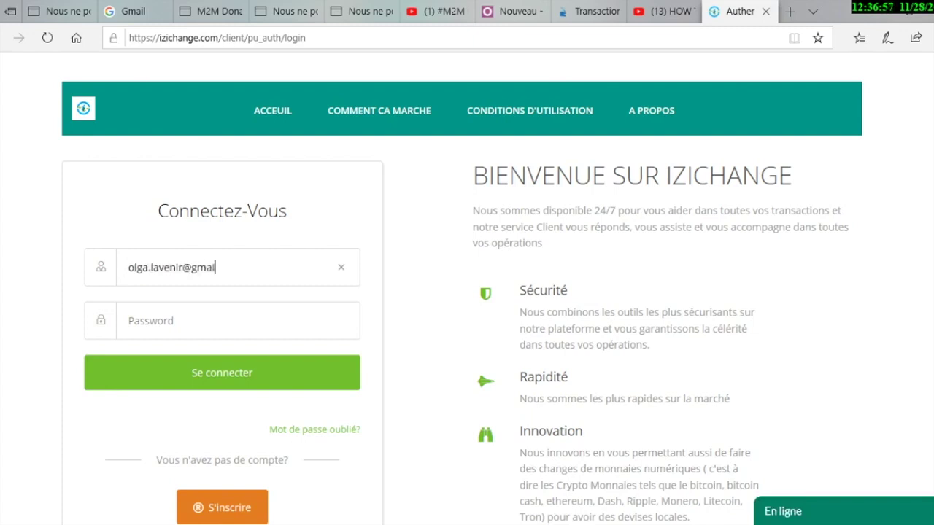
Log in to IZICHANGE with the account e-mail address and password
key(Tab)
text(••••••••)
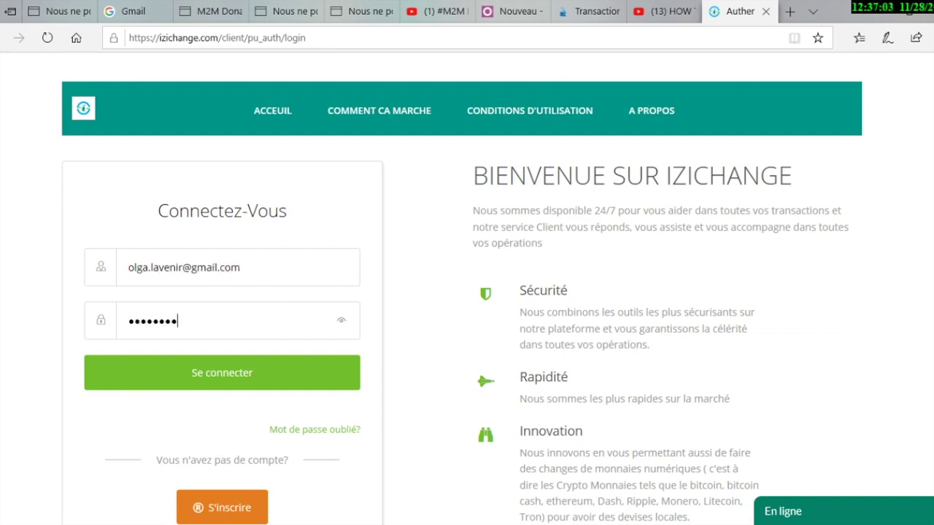
text(••)
key(Return)
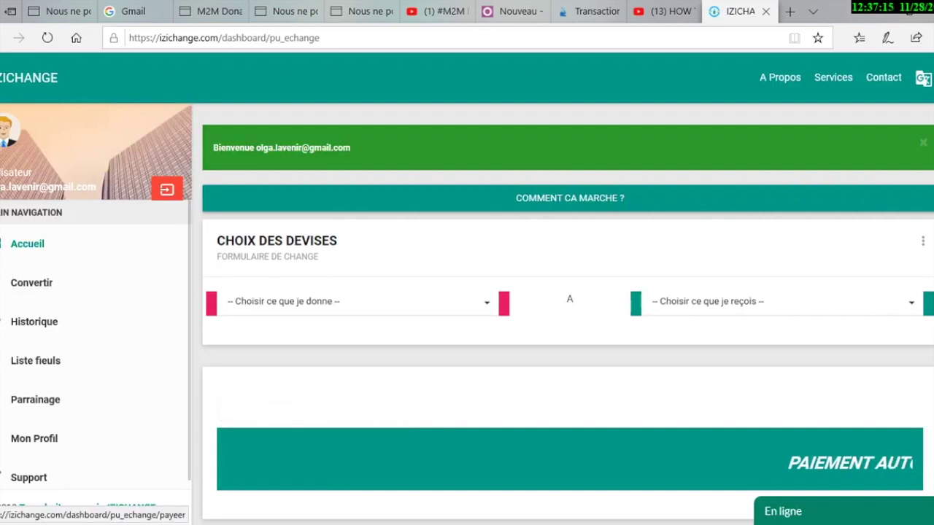
Go through Convertir to the Parrainage page showing the 982.216 FCFA bonus balance
click(44, 283)
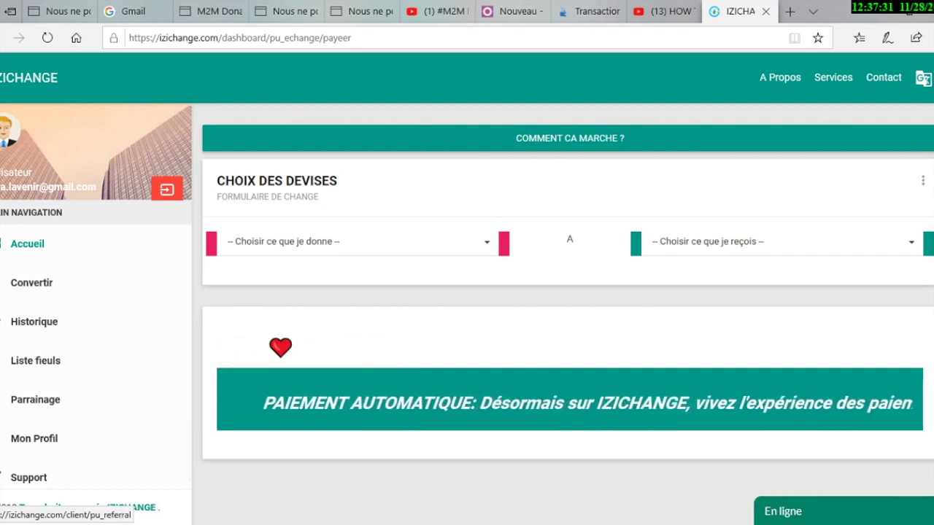
click(35, 399)
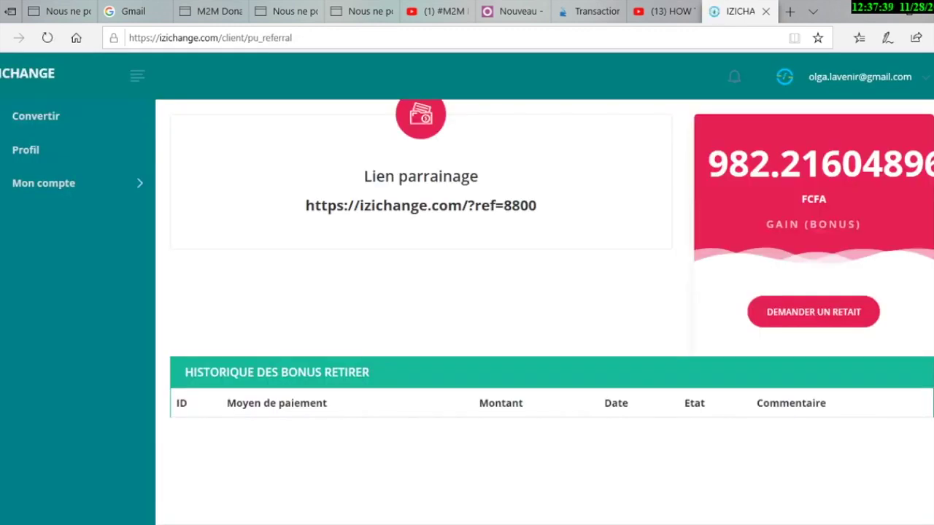
Select the 982.21604896 bonus amount and the full referral link
drag(706, 164, 933, 164)
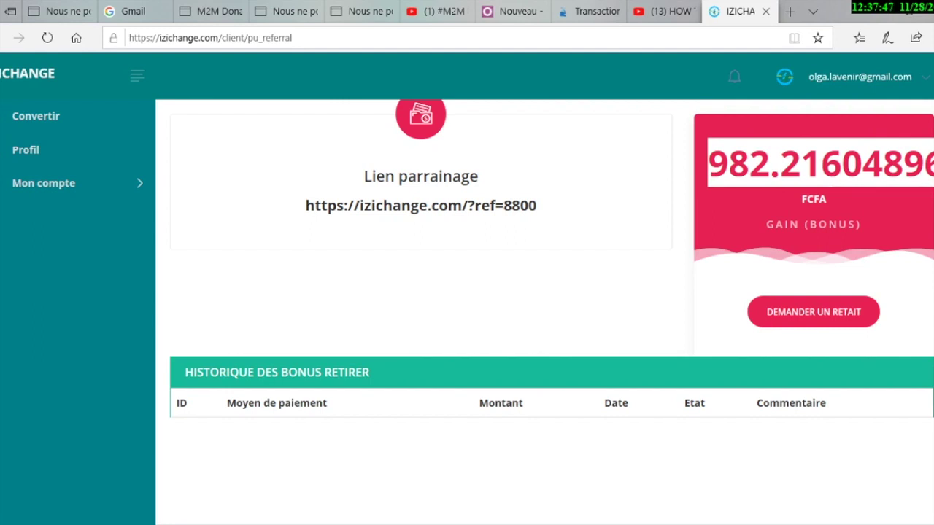
drag(537, 205, 305, 205)
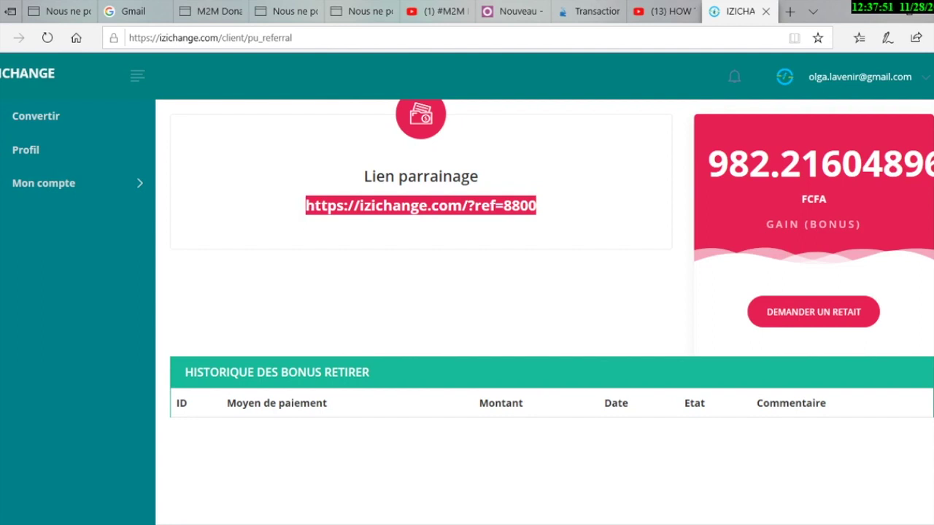
click(305, 206)
drag(305, 206, 442, 206)
drag(537, 206, 305, 205)
Return to the Convertir exchange form with both currency choices empty
scroll(467, 292, down, 2)
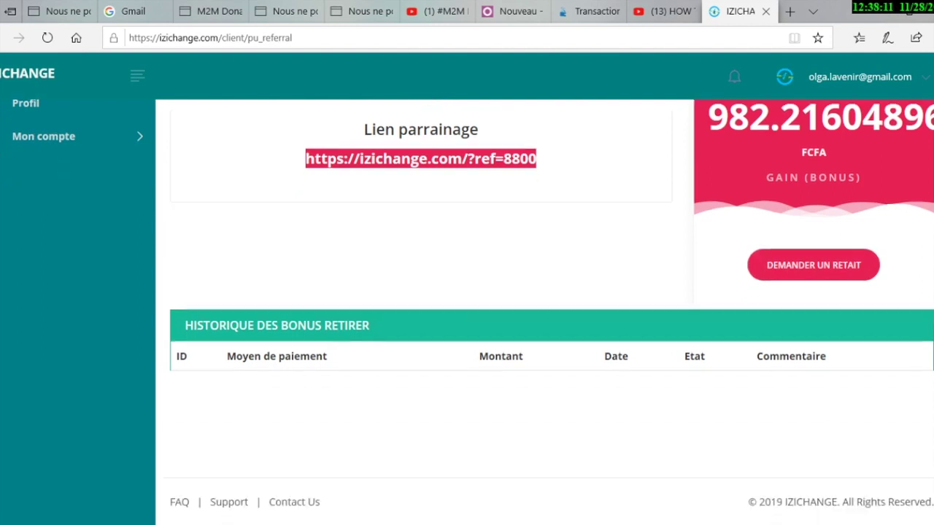
scroll(467, 292, up, 2)
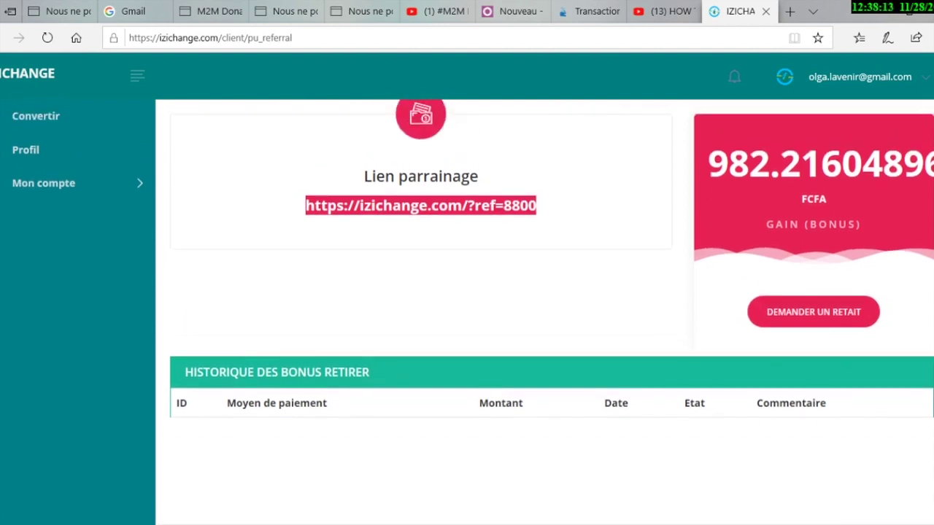
click(35, 116)
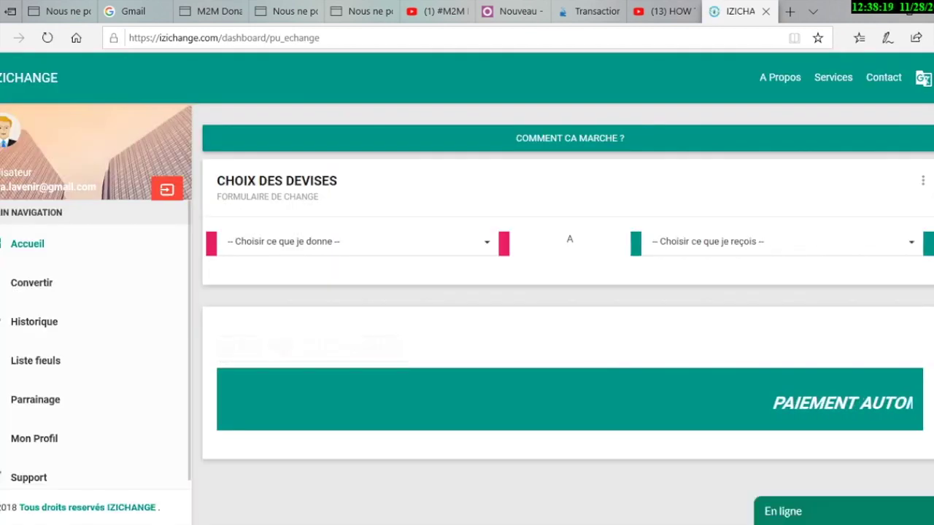
Pick Perfect Money USD (dollar) from the 'Choisir ce que je donne' currency list
scroll(568, 292, down, 2)
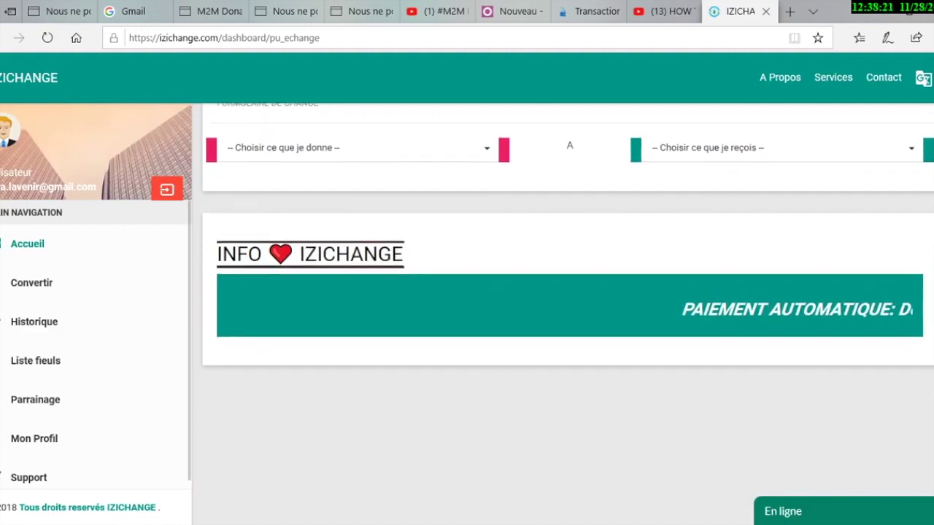
scroll(567, 292, up, 2)
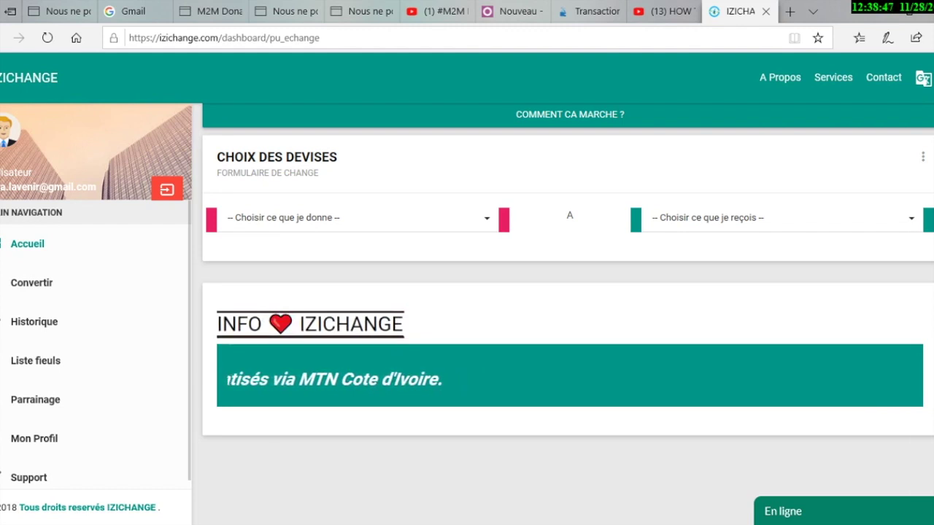
click(358, 218)
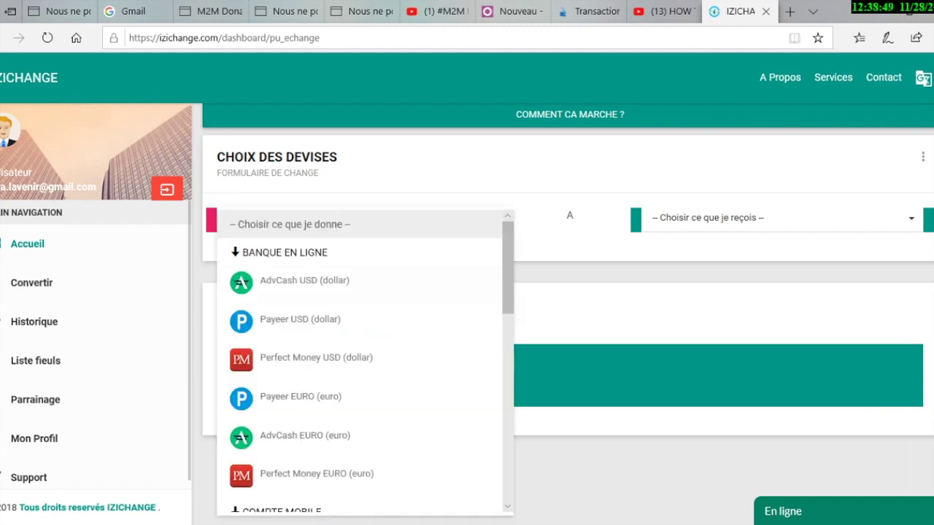
drag(507, 268, 508, 356)
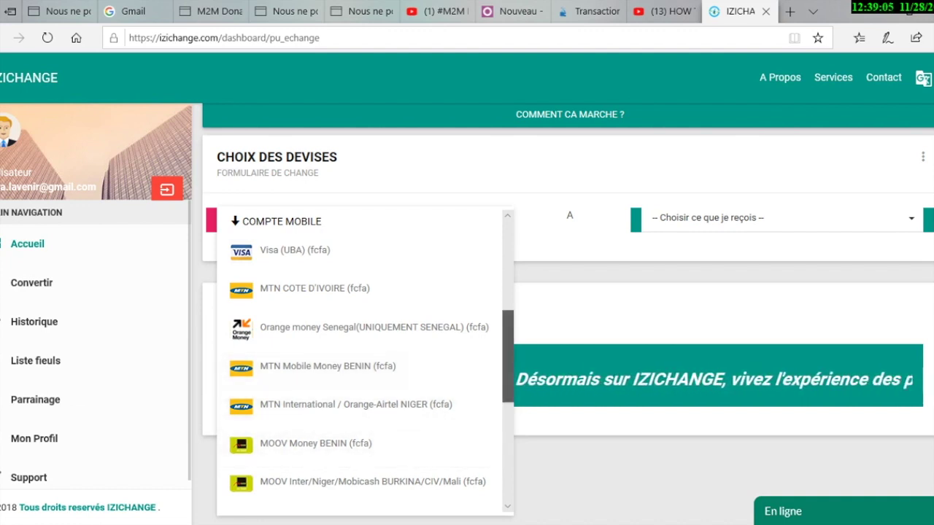
scroll(357, 386, down, 1)
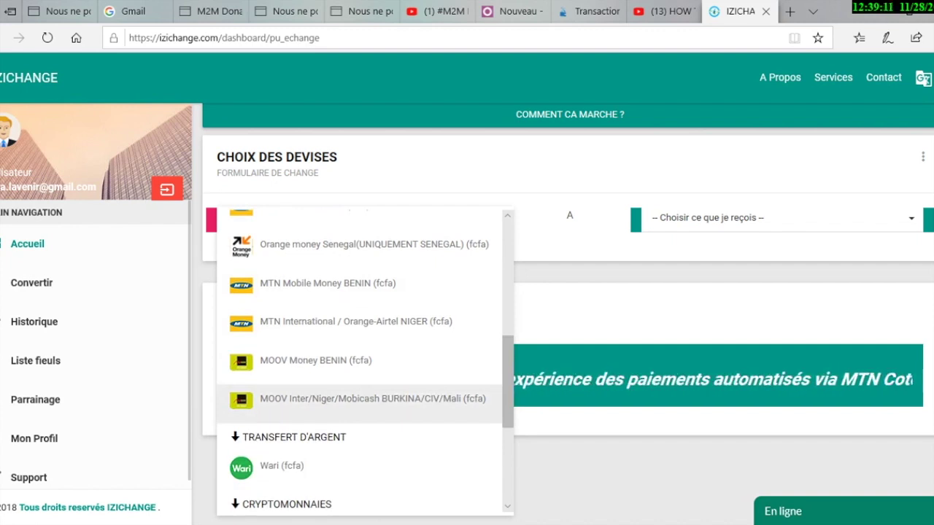
drag(507, 381, 508, 351)
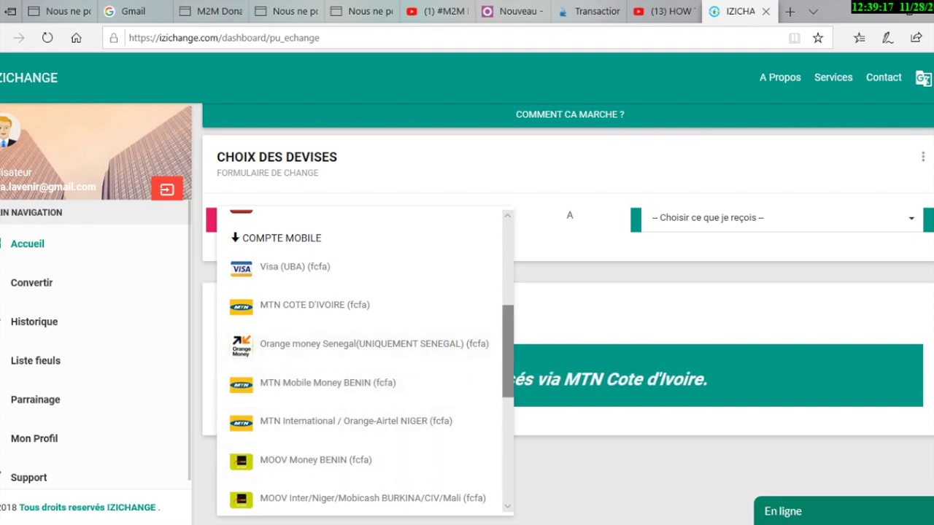
drag(508, 346, 508, 377)
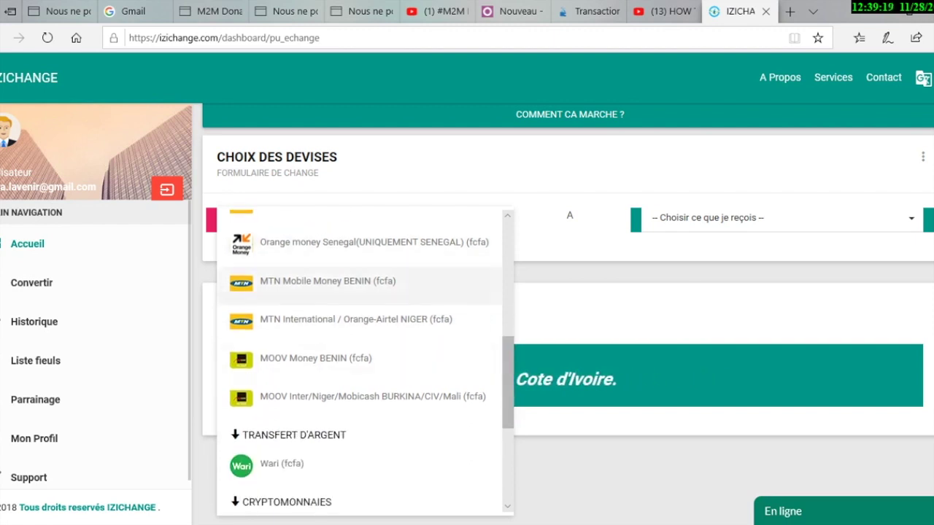
mouse_move(508, 383)
mouse_down()
mouse_move(508, 298)
mouse_move(507, 427)
mouse_move(507, 262)
mouse_move(507, 456)
mouse_move(508, 376)
mouse_up()
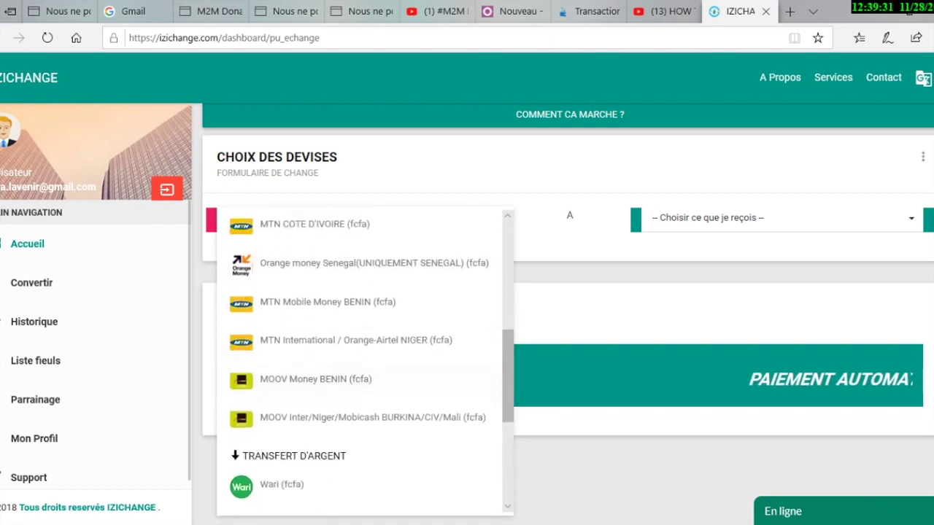
drag(508, 376, 508, 271)
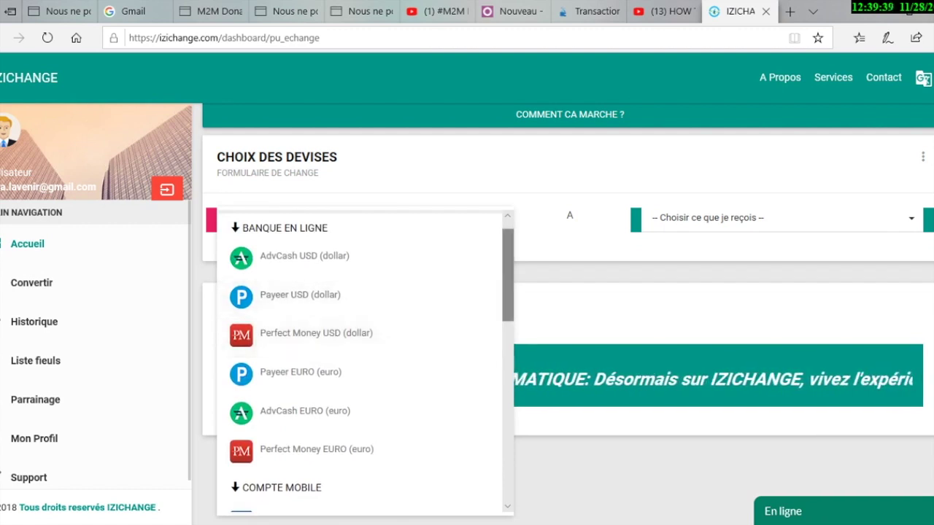
mouse_move(508, 292)
mouse_down()
mouse_move(507, 471)
mouse_move(508, 283)
mouse_up()
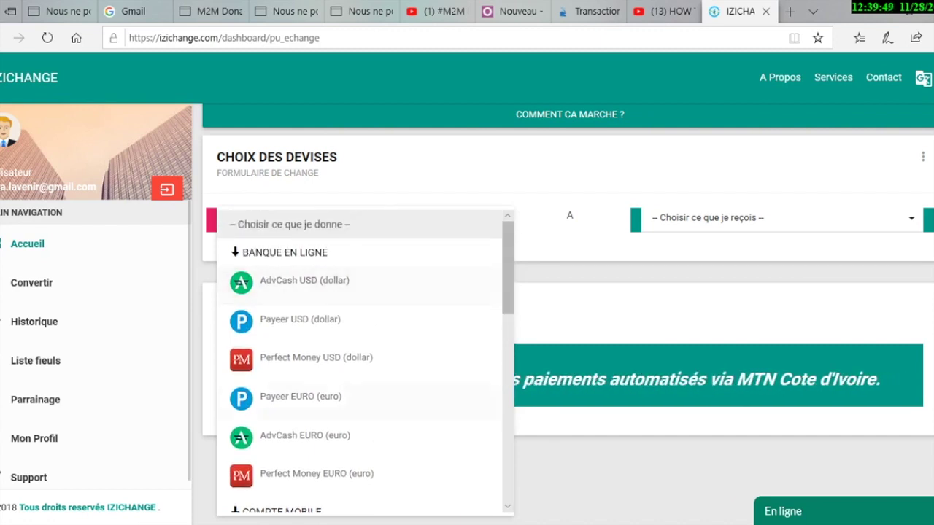
click(316, 357)
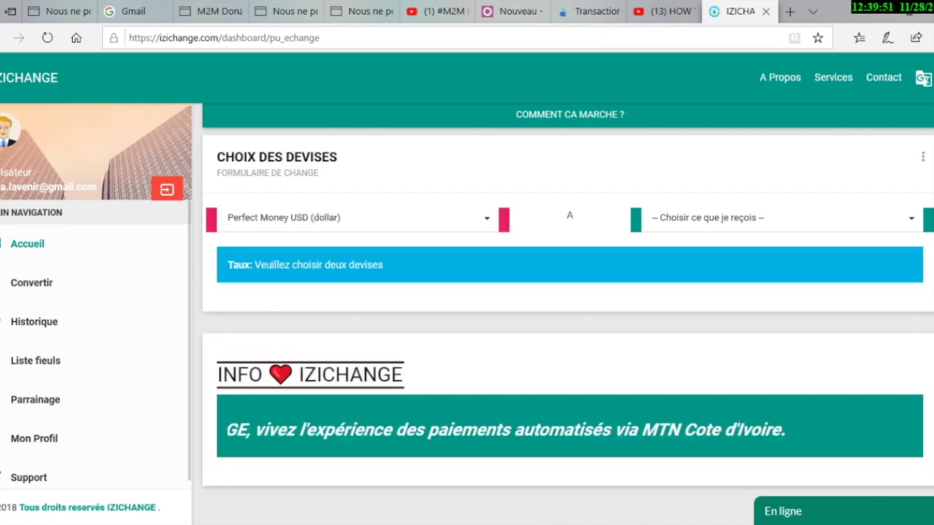
Browse the 'Choisir ce que je reçois' list and select Payeer USD (dollar)
click(774, 217)
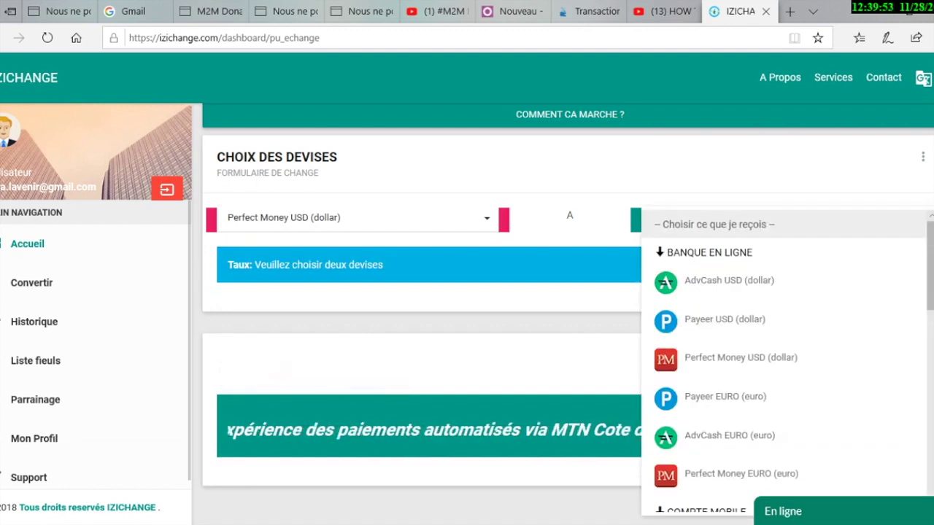
drag(929, 267, 929, 310)
scroll(784, 361, down, 3)
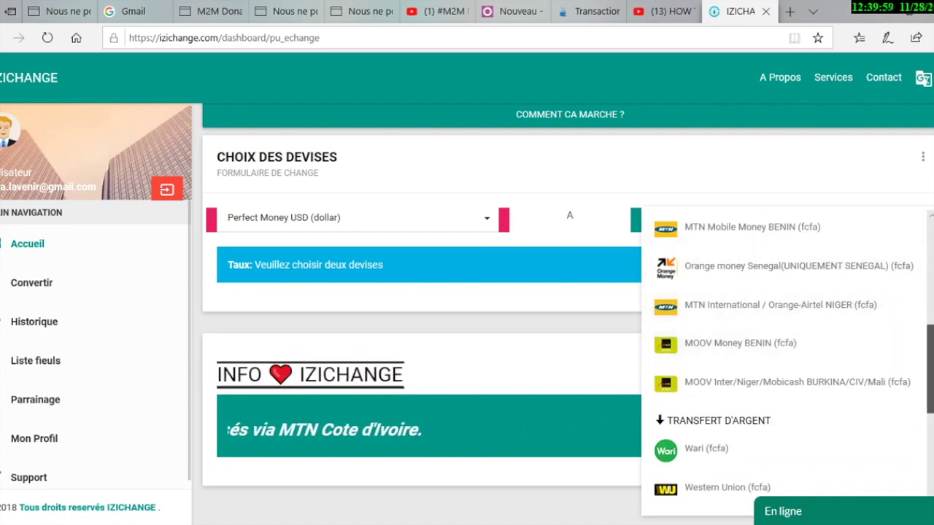
scroll(784, 361, down, 3)
scroll(785, 362, up, 2)
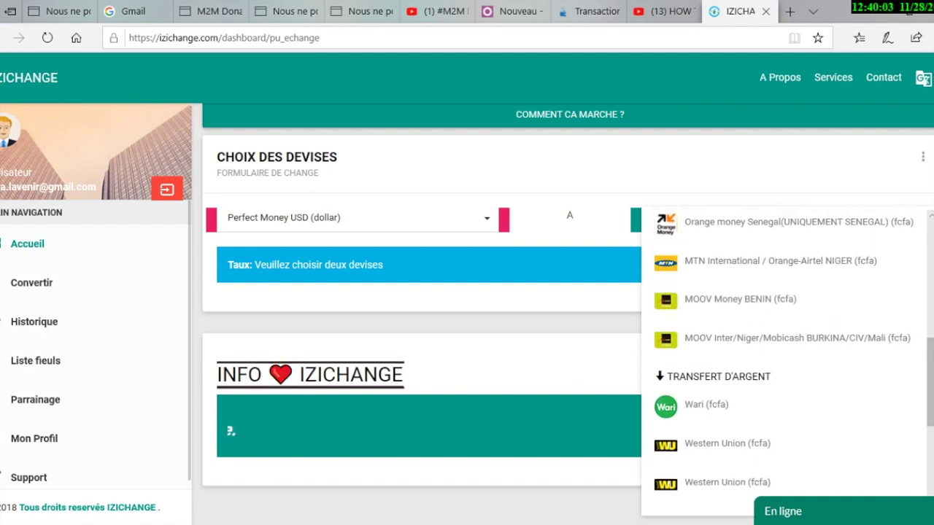
scroll(784, 361, down, 2)
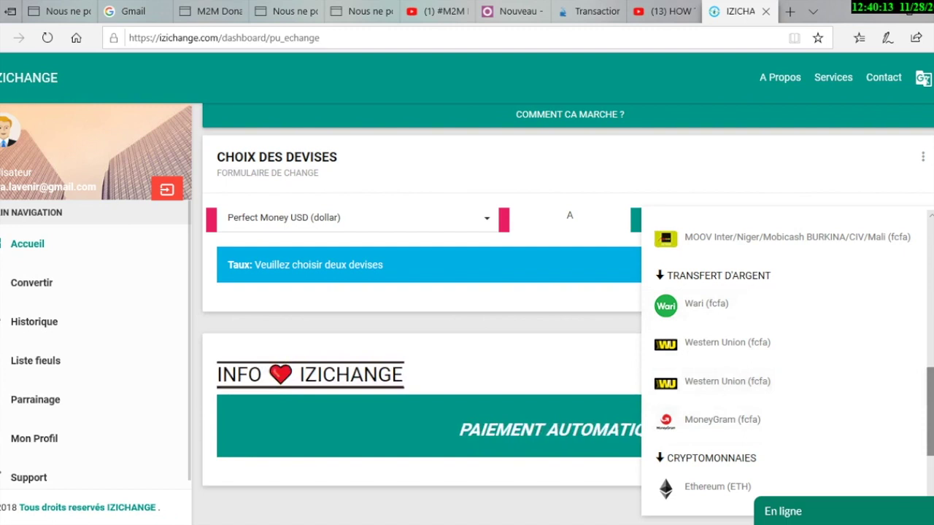
scroll(788, 365, down, 3)
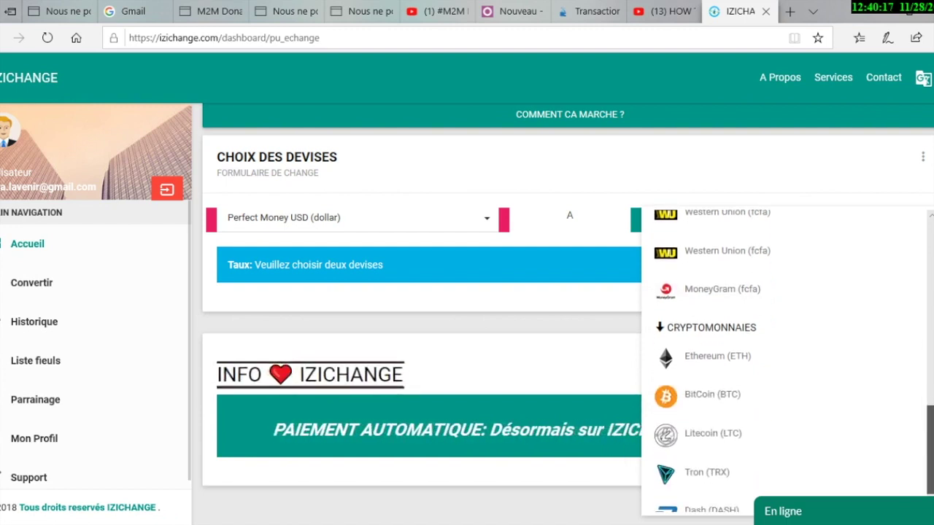
scroll(784, 361, up, 5)
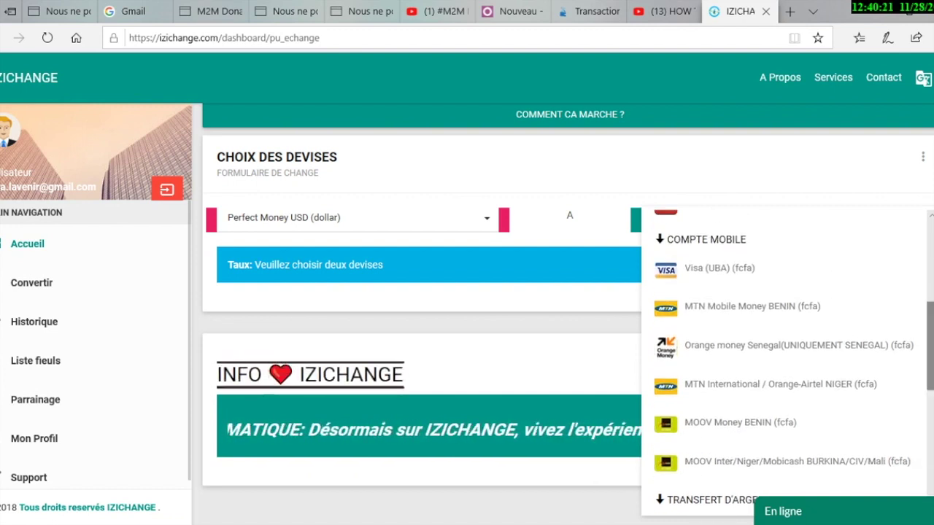
scroll(784, 343, down, 3)
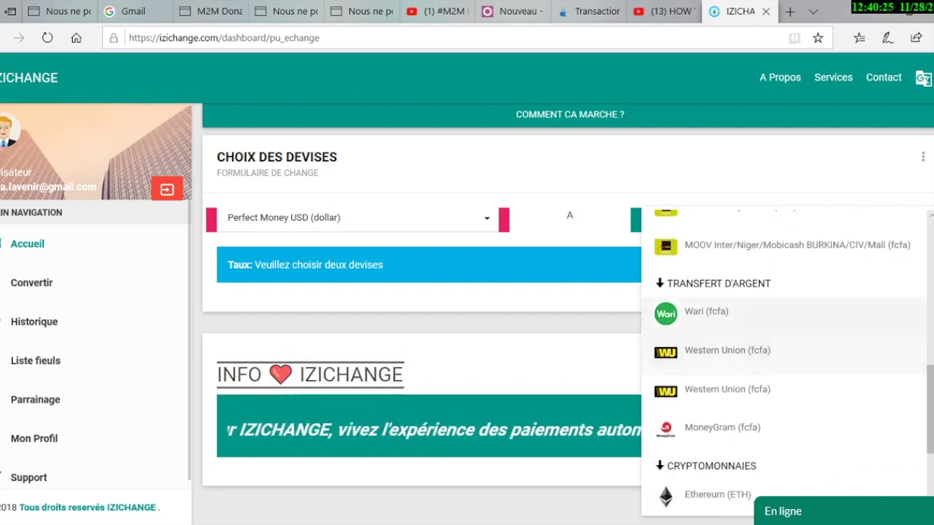
scroll(785, 361, down, 2)
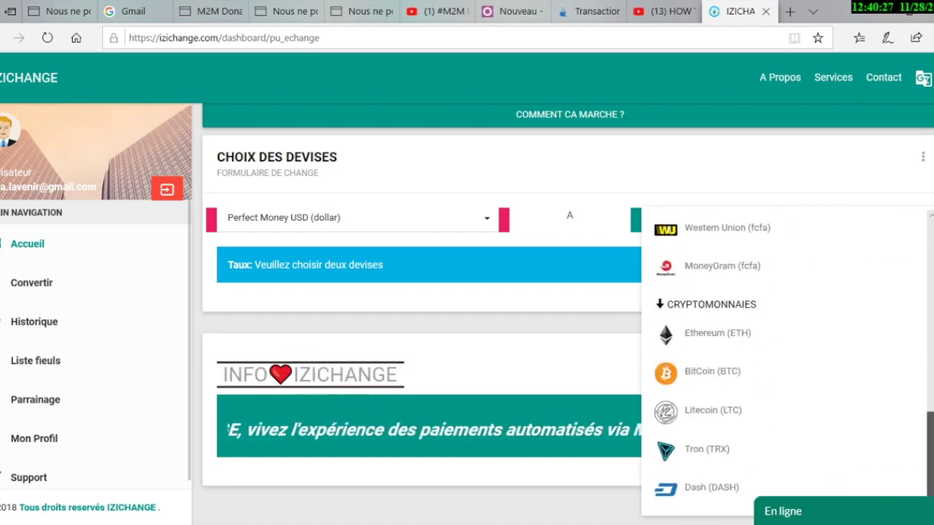
scroll(785, 361, up, 7)
scroll(785, 361, up, 1)
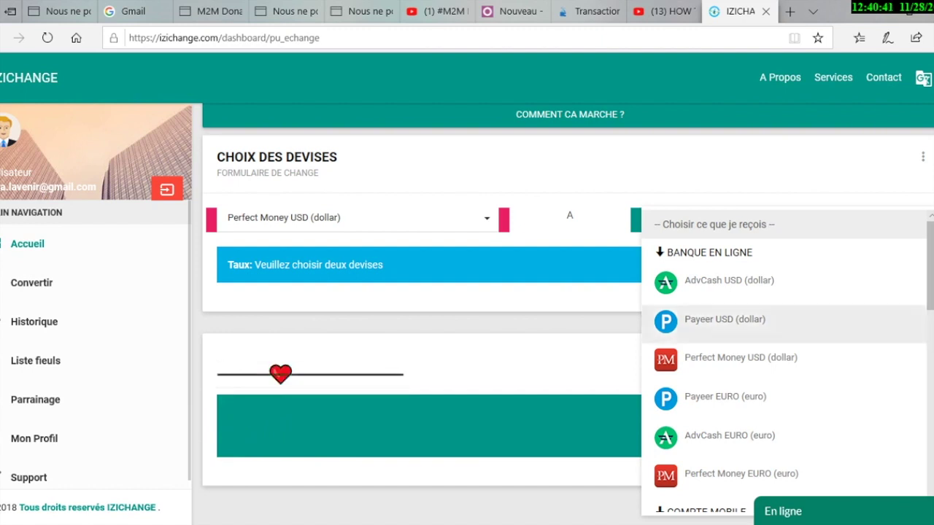
click(725, 320)
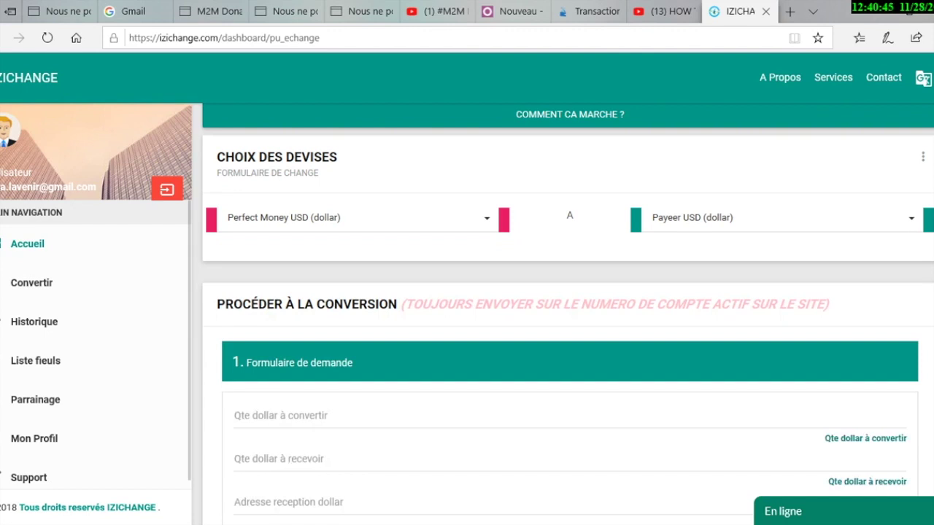
Fill the Payeer receiving address, accept the terms and submit the 10-dollar exchange order
scroll(567, 314, down, 2)
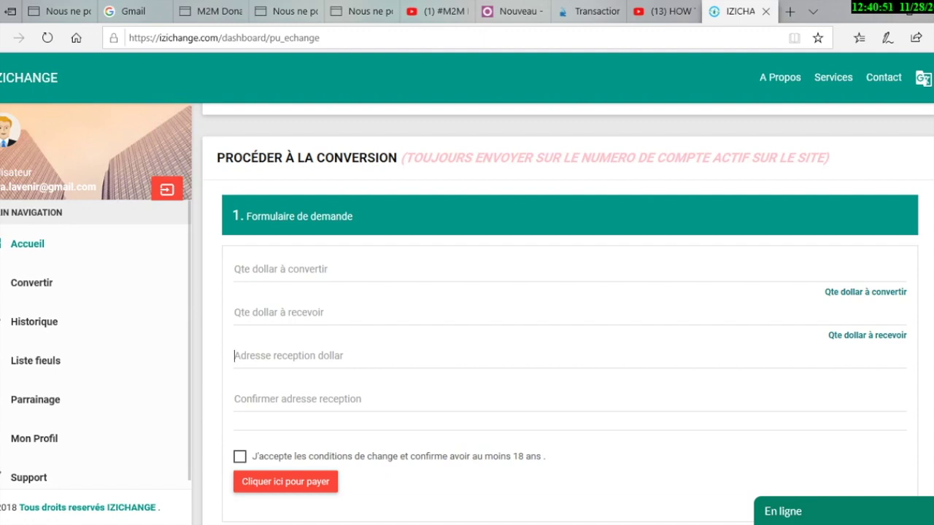
text(https://izichange.com/dashboard/pu_echange/payeer)
key(ctrl+z)
mouse_move(569, 524)
click(726, 524)
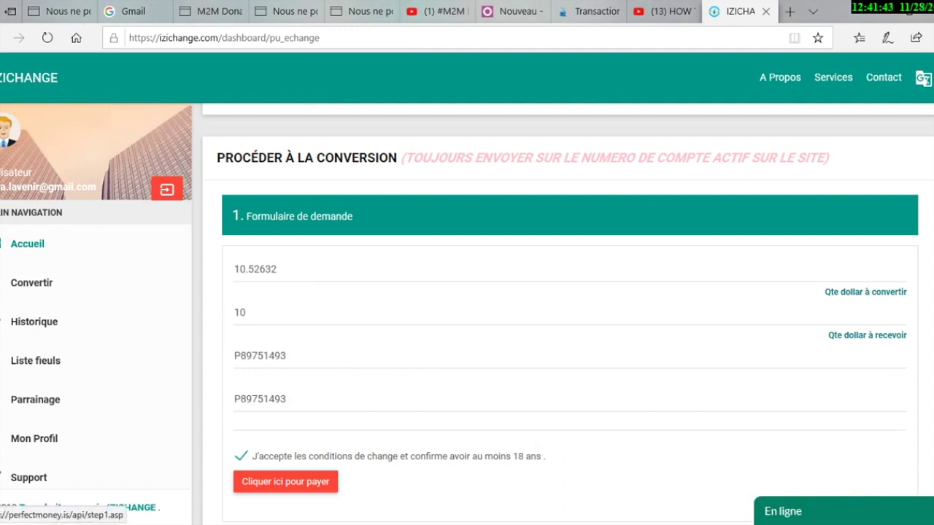
click(285, 482)
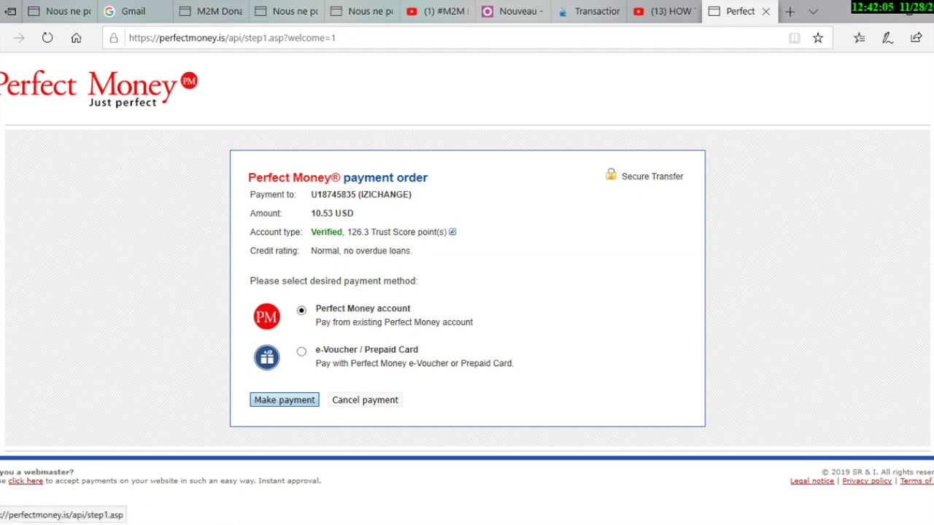
Confirm paying the 10.53 USD order from a Perfect Money account
key(Return)
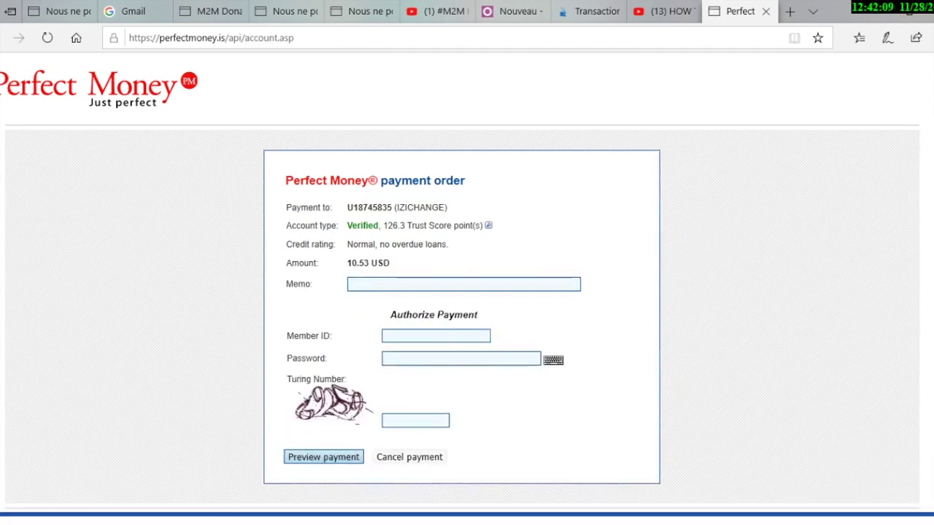
Enter the member ID, password and Turing number, then submit Preview payment
click(388, 337)
mouse_move(569, 524)
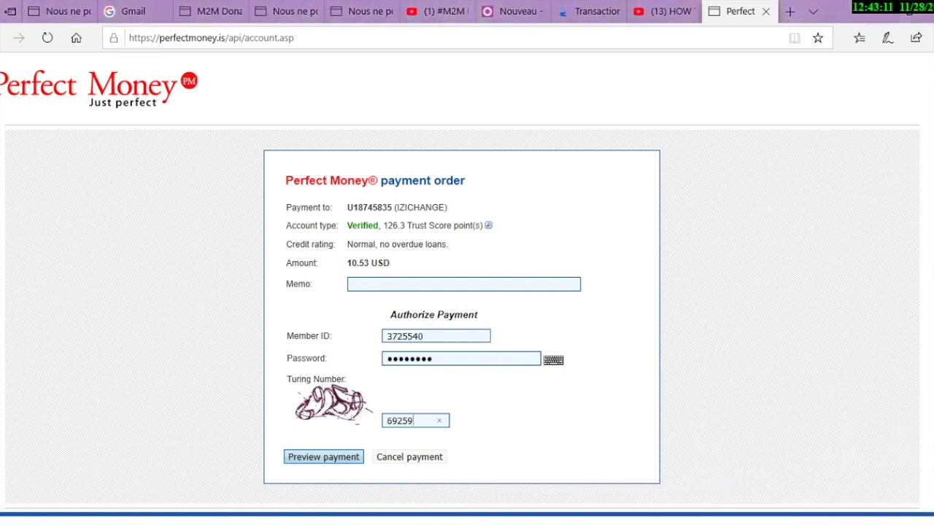
key(Return)
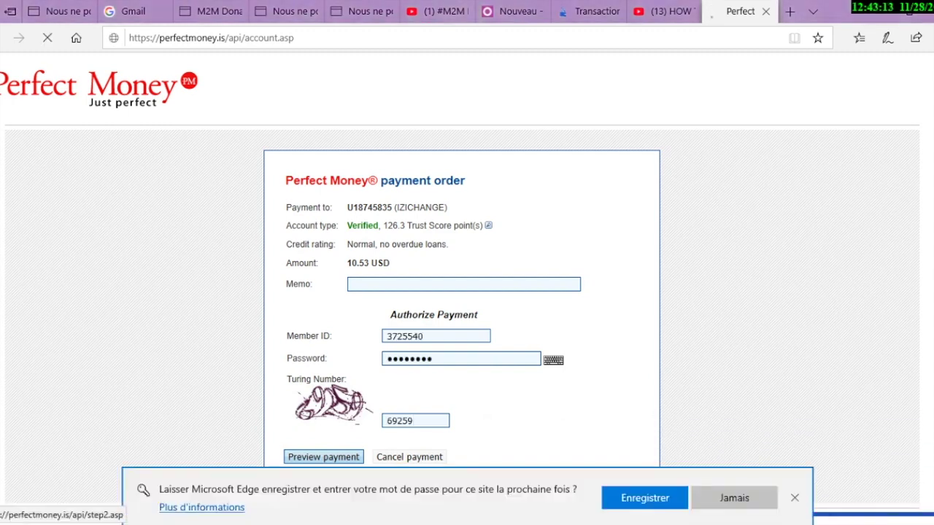
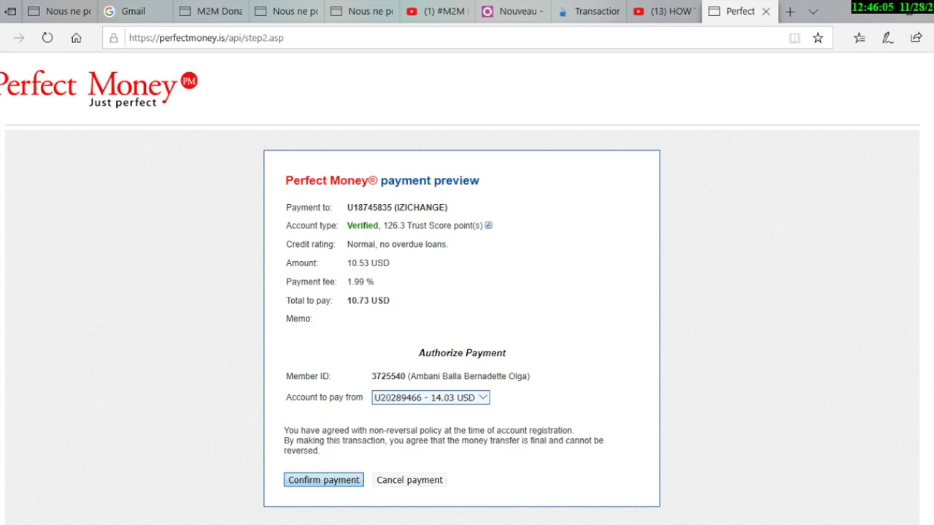
Confirm the Perfect Money payment of 10.53 USD, including the 1.99 % fee
drag(348, 262, 384, 263)
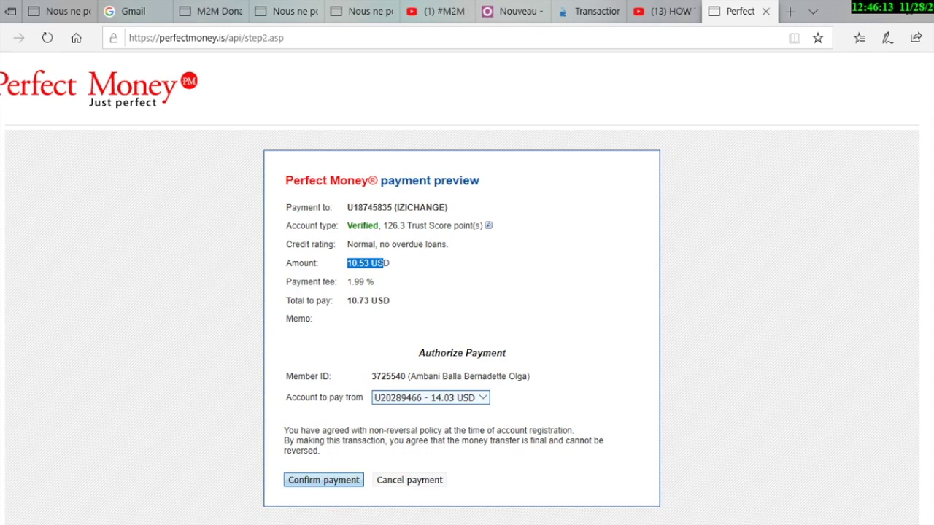
drag(347, 281, 374, 282)
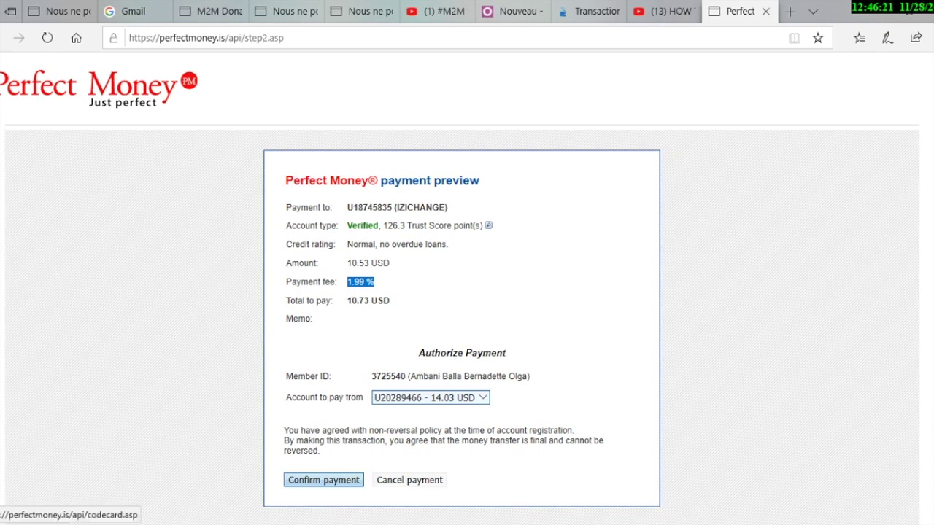
click(324, 480)
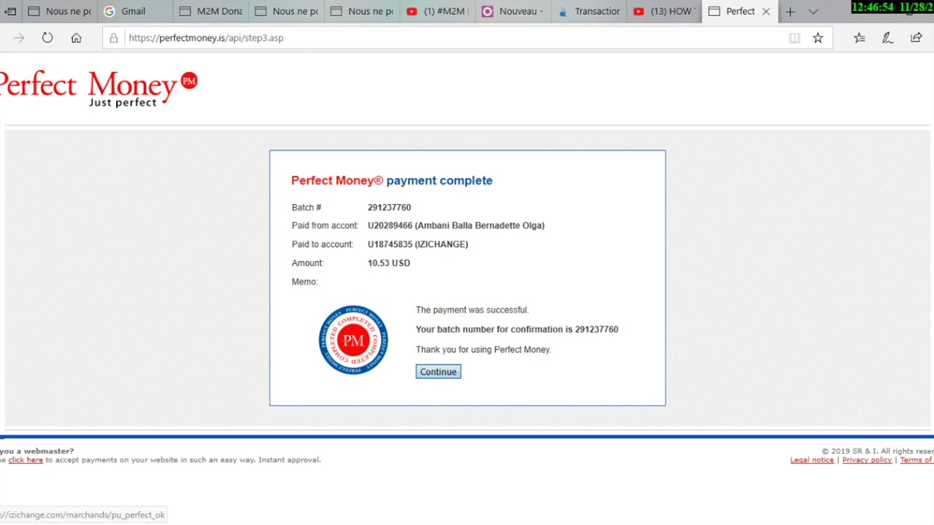
Return to IZICHANGE and continue past the payment received message
click(438, 372)
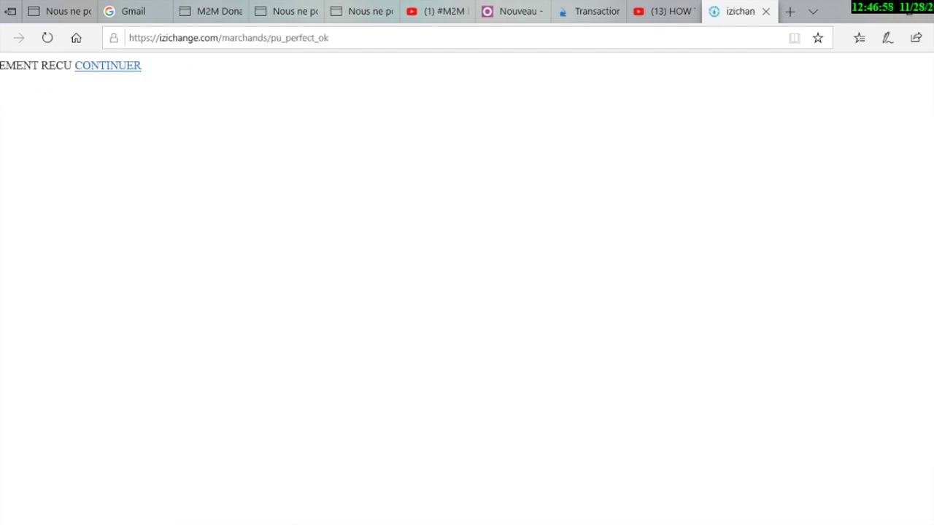
drag(143, 66, 0, 66)
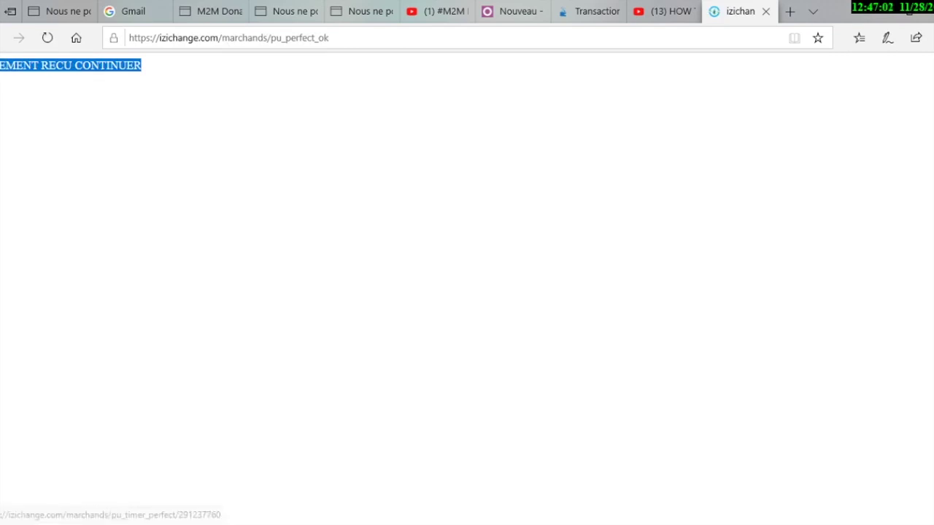
click(154, 102)
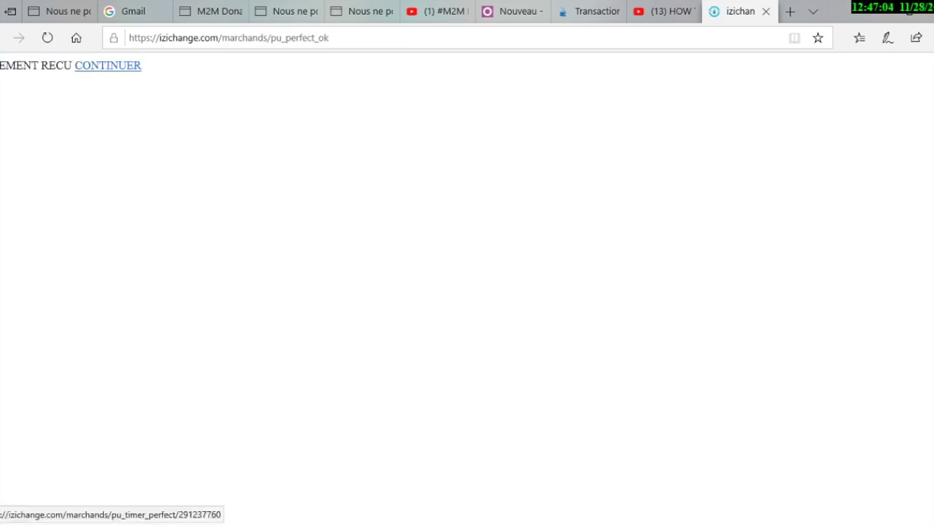
click(108, 65)
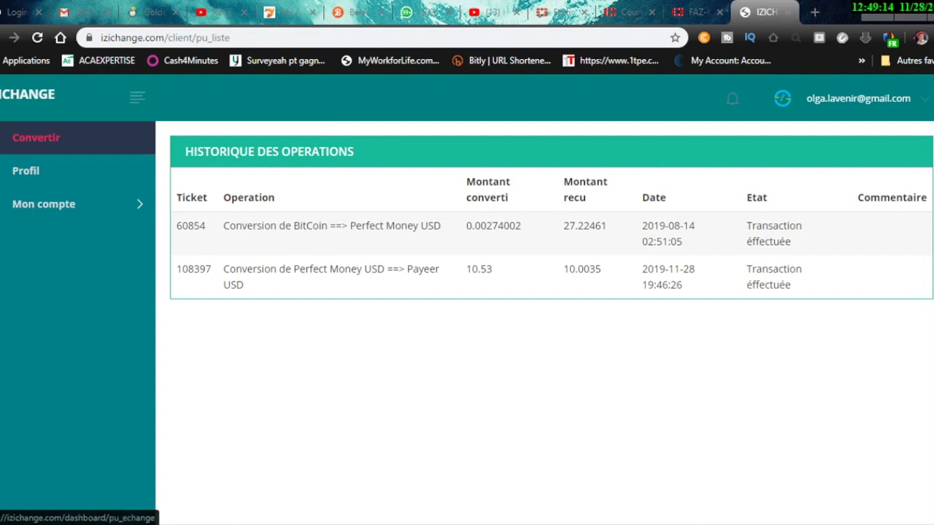
Open Historique and review the completed Perfect Money to Payeer row: 10.53 converted, 10.0035 received
click(36, 137)
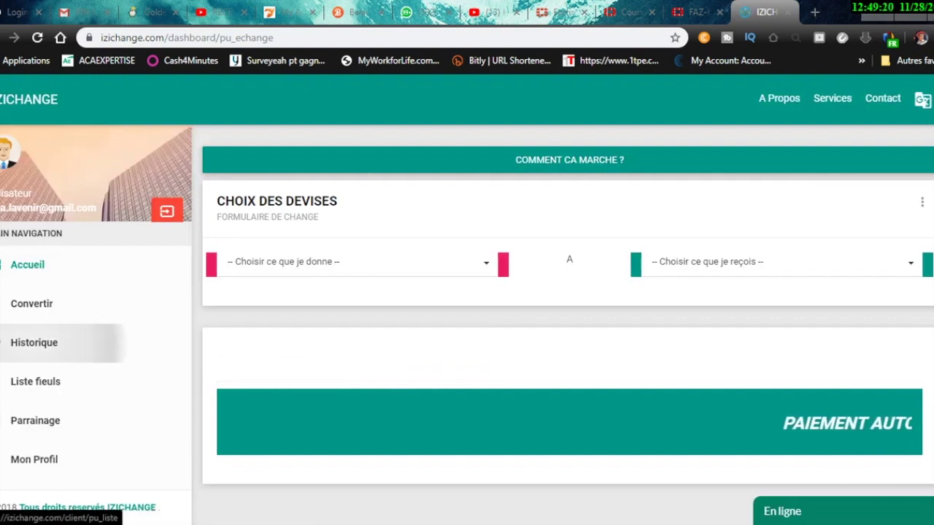
click(33, 343)
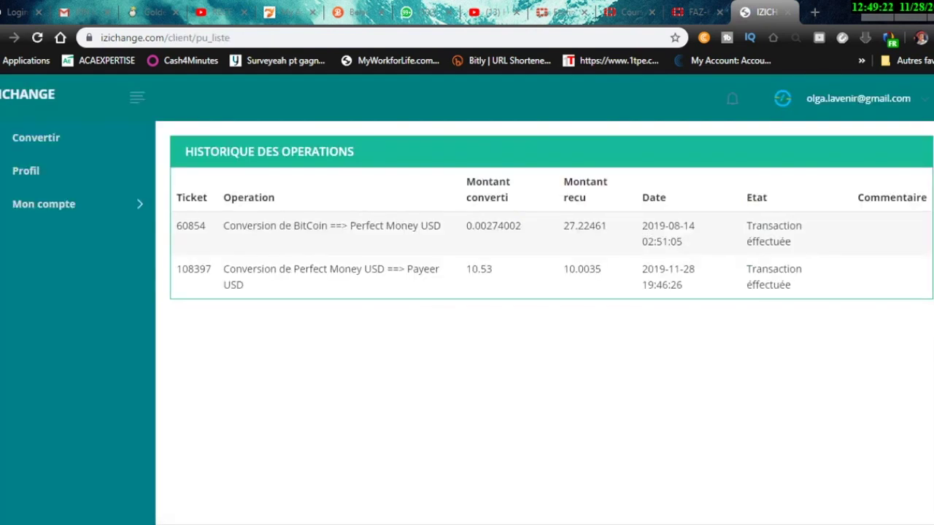
drag(181, 269, 440, 268)
drag(493, 270, 465, 270)
drag(603, 270, 563, 270)
drag(793, 286, 177, 194)
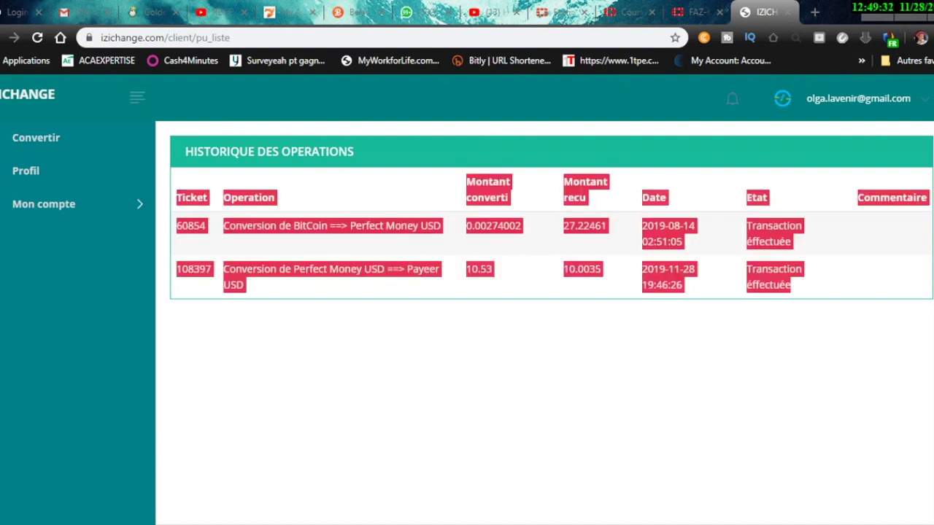
click(176, 194)
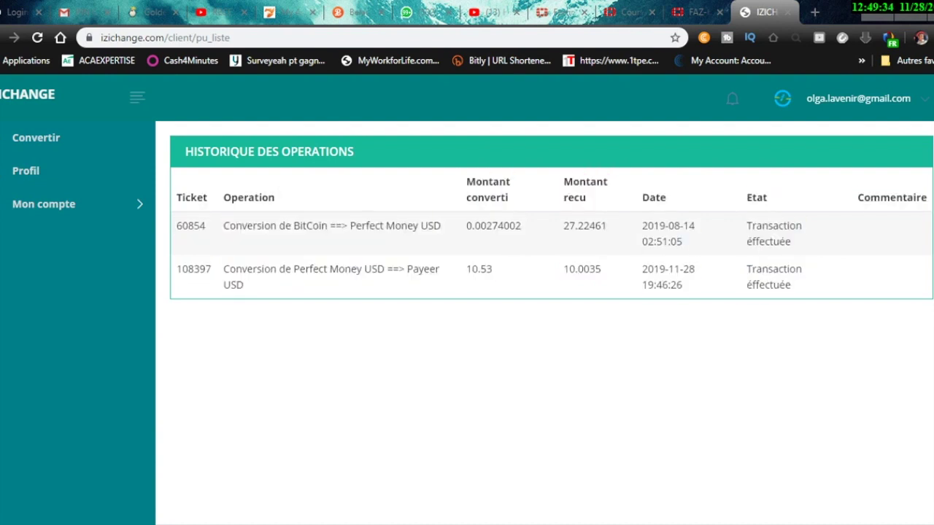